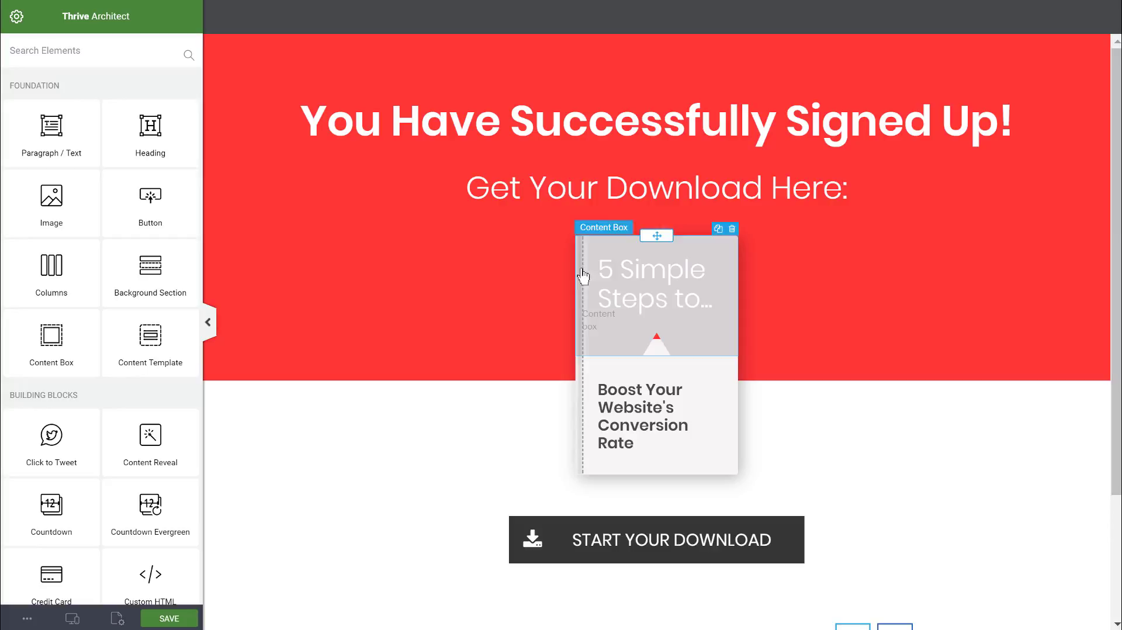
Select the ebook cover's Content Box to start rewriting its title
left_click(734, 265)
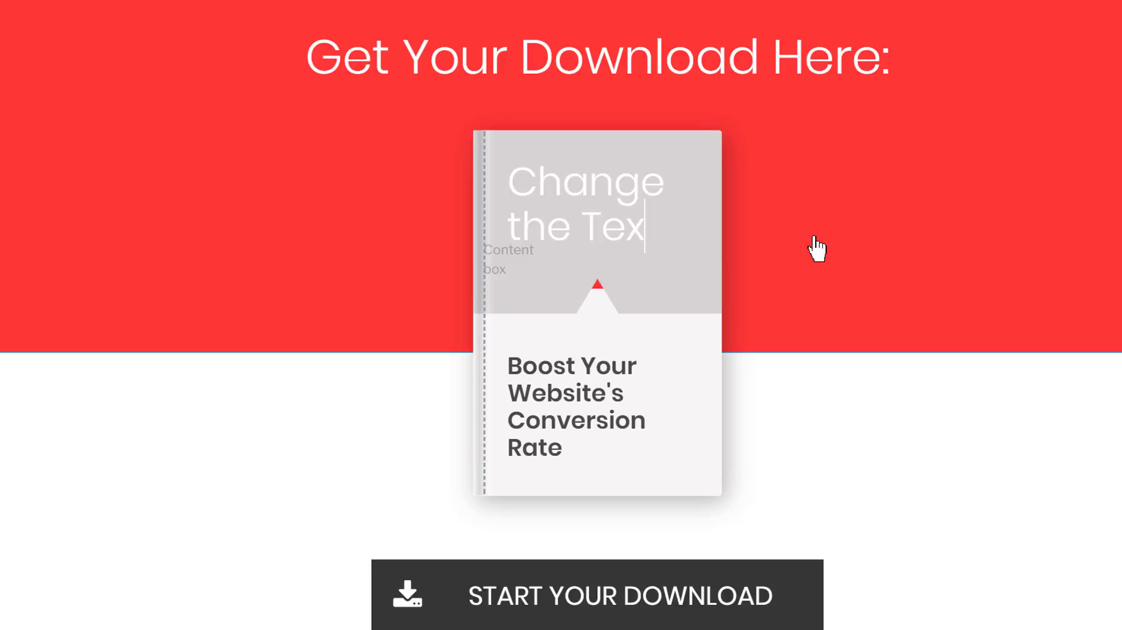
Retitle the cover 'Change the Text', trying bold and italic before reverting to the thin style
type("t")
key("ctrl+a")
key("ctrl+b")
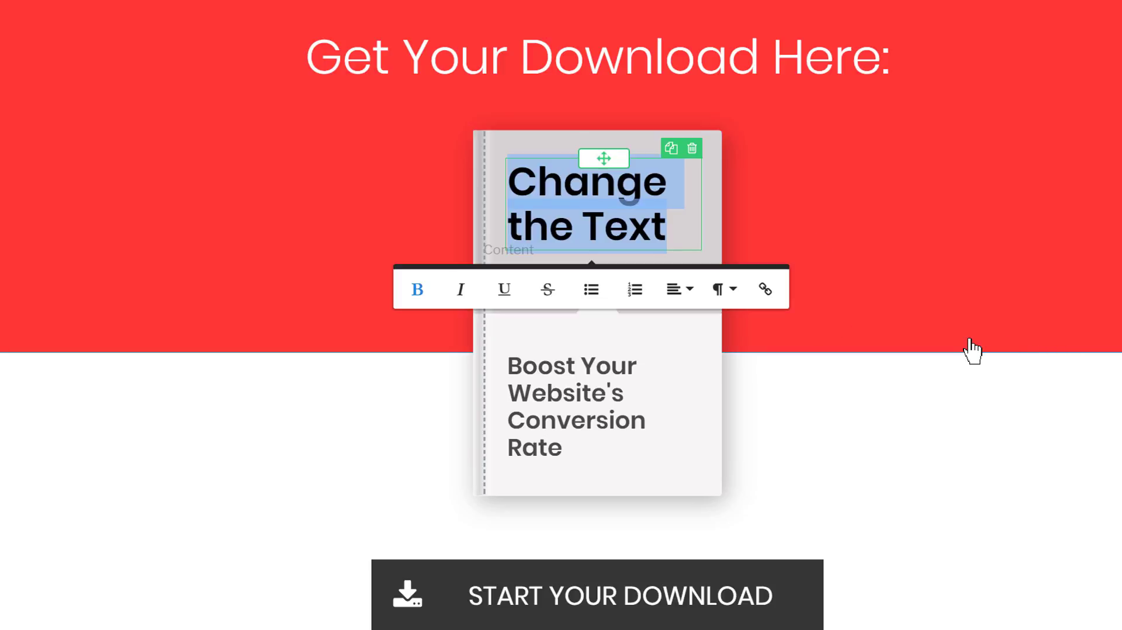
key("ctrl+i")
key("ctrl+z")
key("ctrl+z")
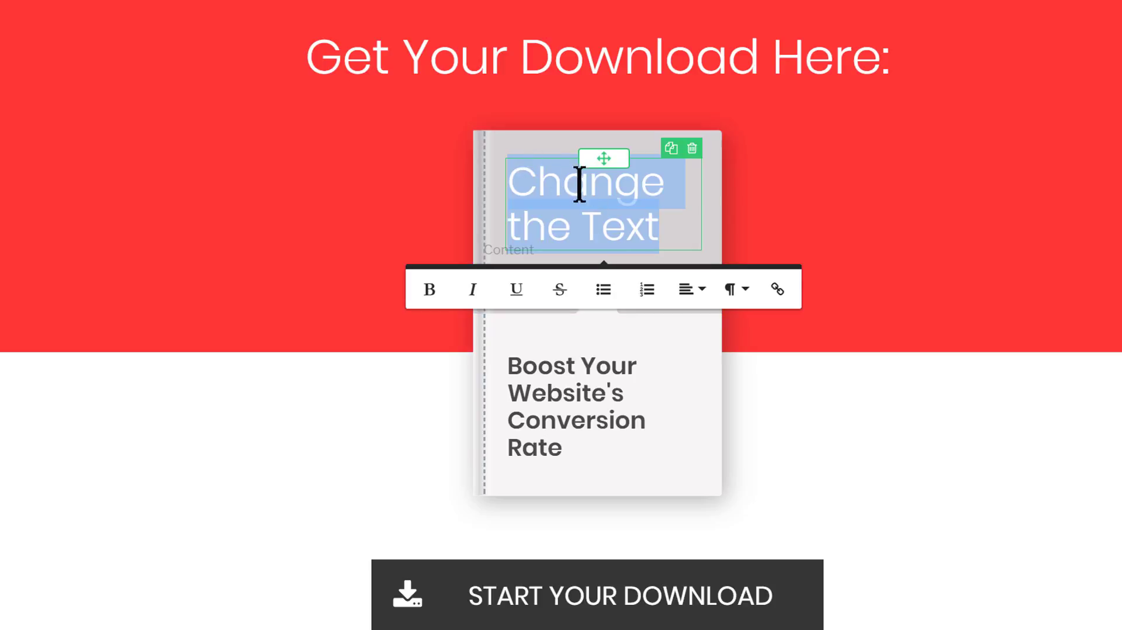
Deselect the title, click the subtitle, then select the cover's Content Box
left_click(698, 229)
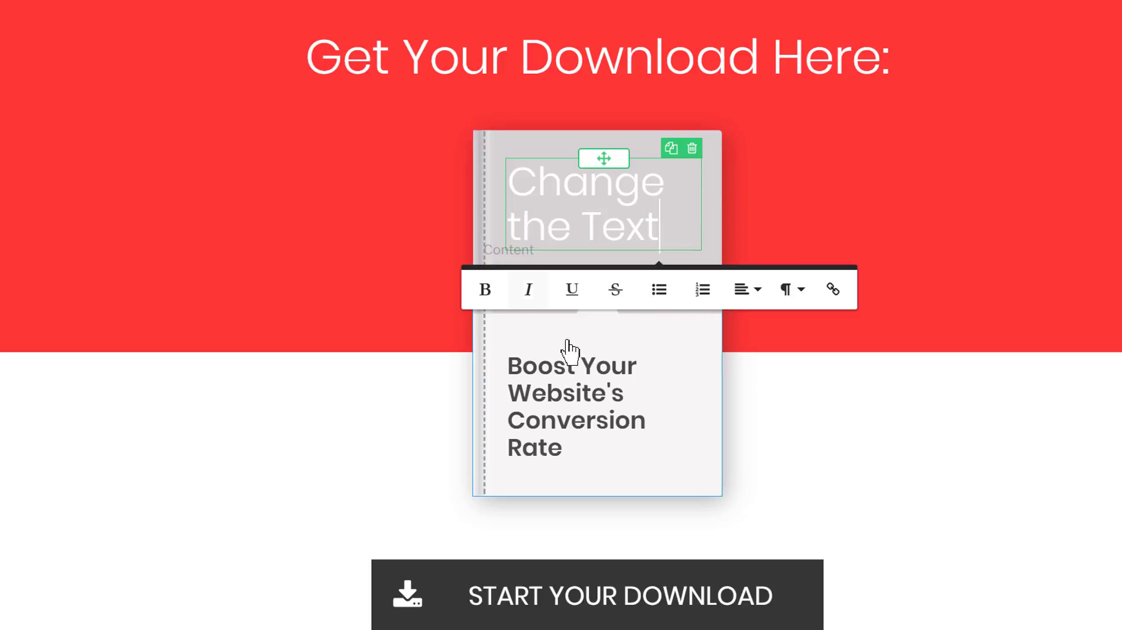
left_click(558, 365)
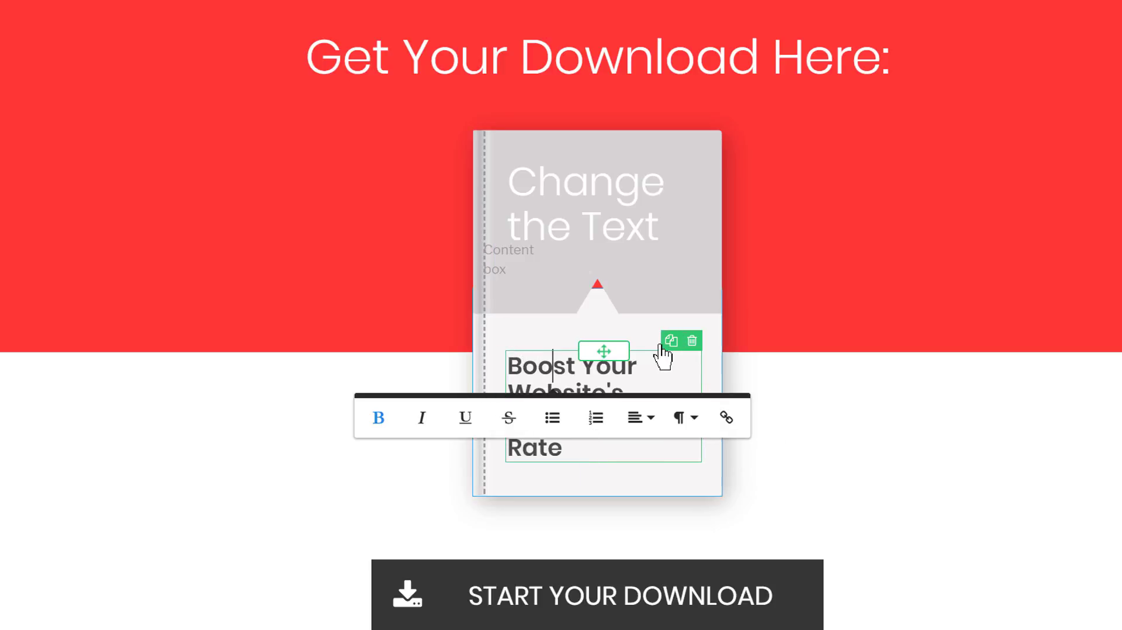
left_click(697, 299)
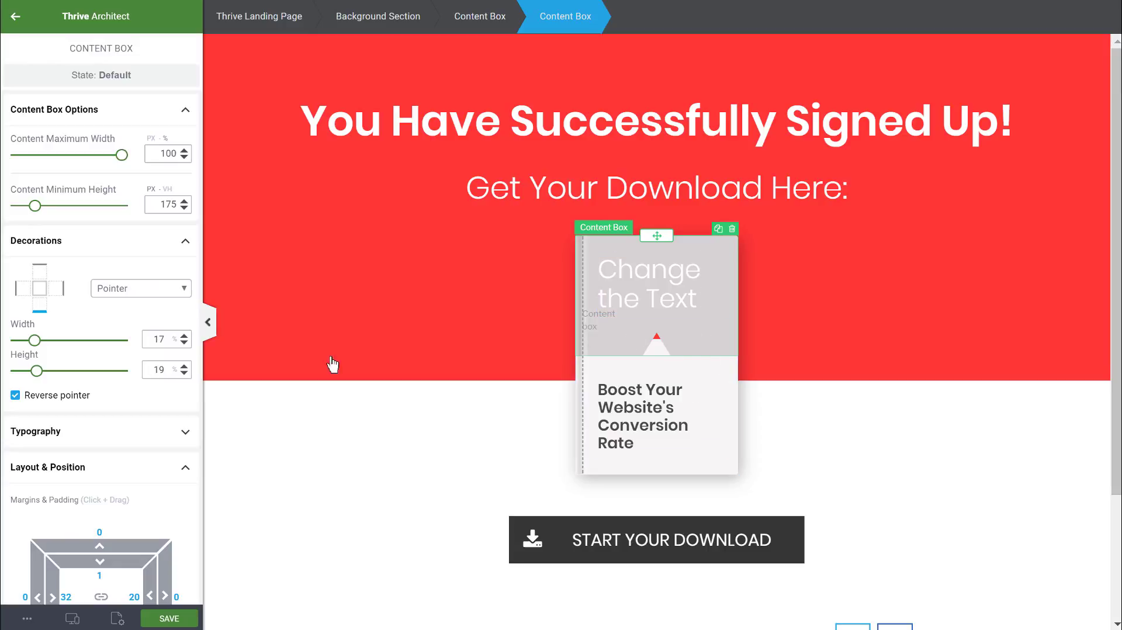
Change the cover's top panel background from light grey to dark grey rgb(134, 134, 134)
scroll(94, 374, "down", 8)
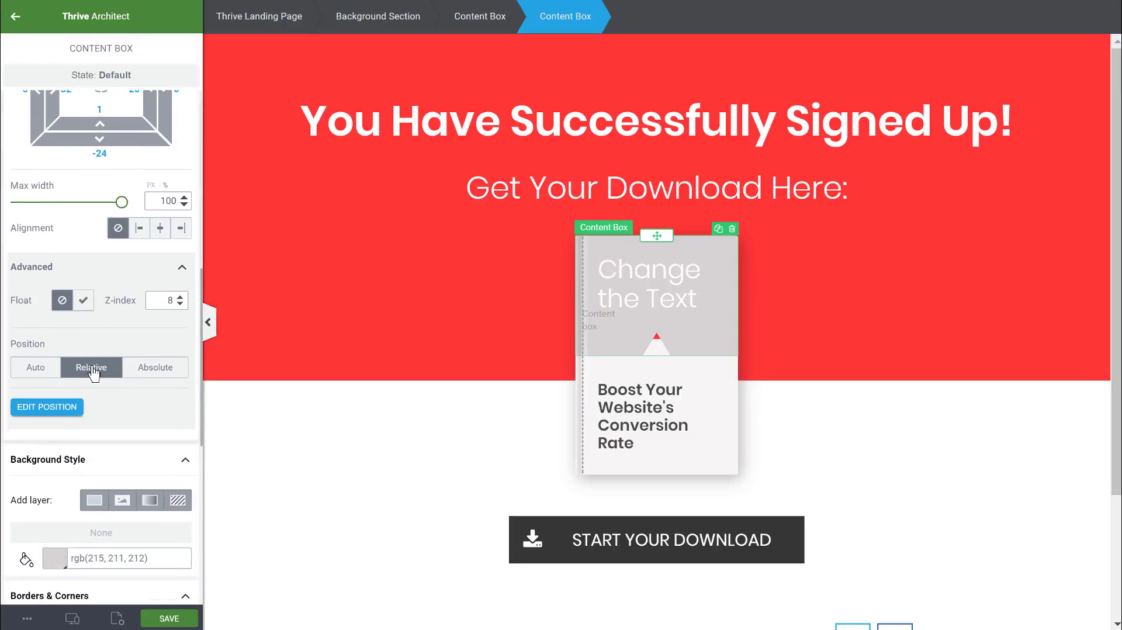
scroll(93, 372, "down", 3)
left_click(55, 390)
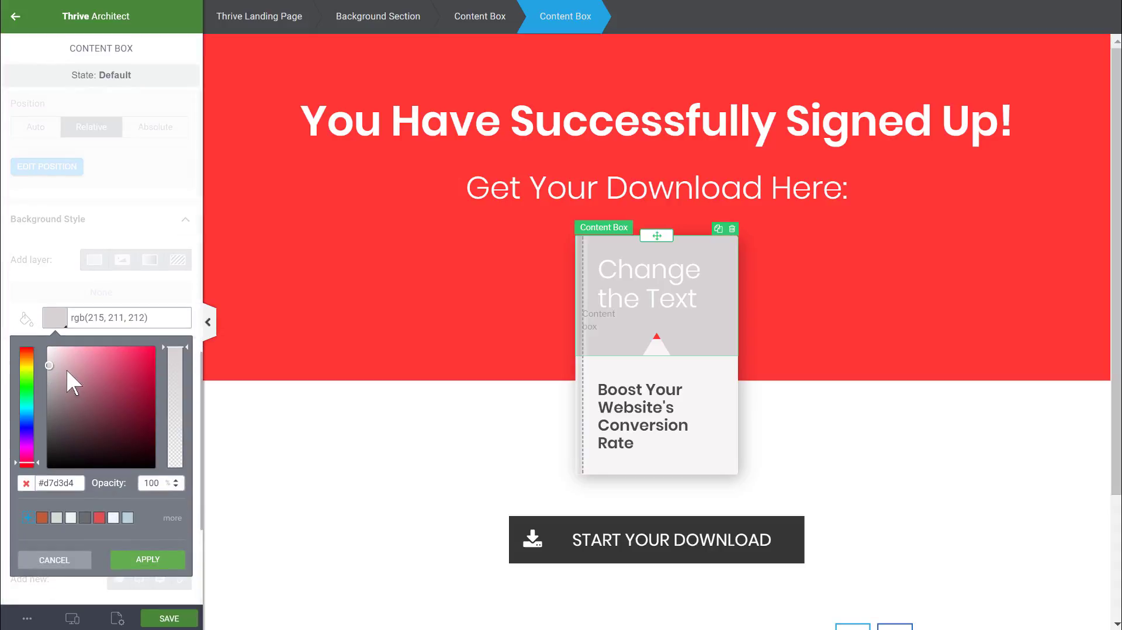
left_click_drag(57, 363, 15, 412)
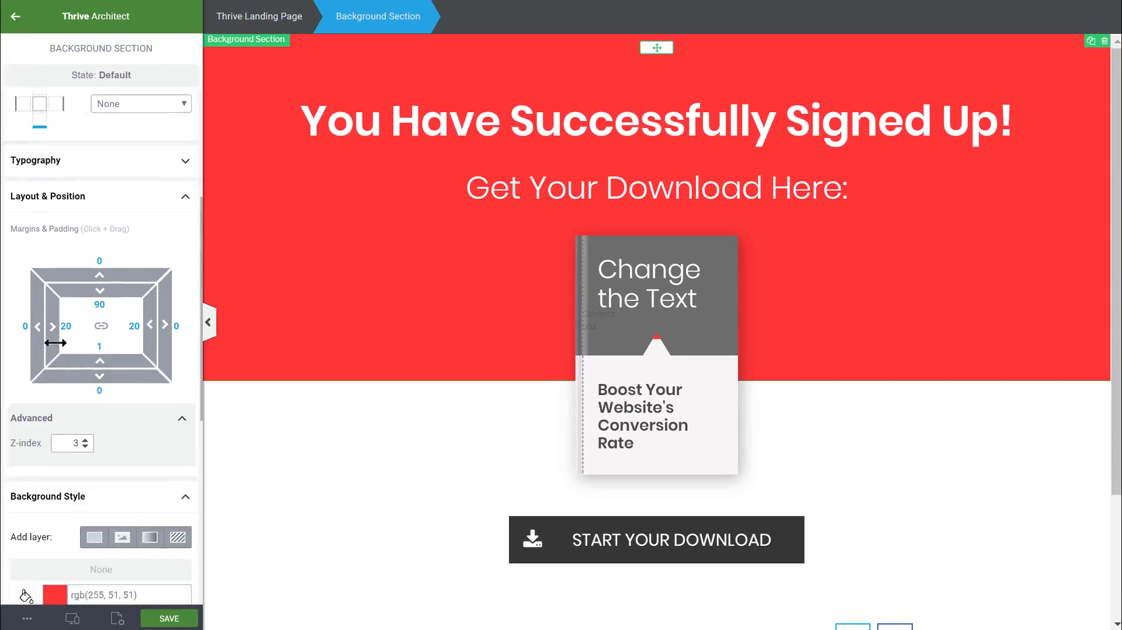
Recolour the top section background from red to soft blue #709dd5
left_click(56, 330)
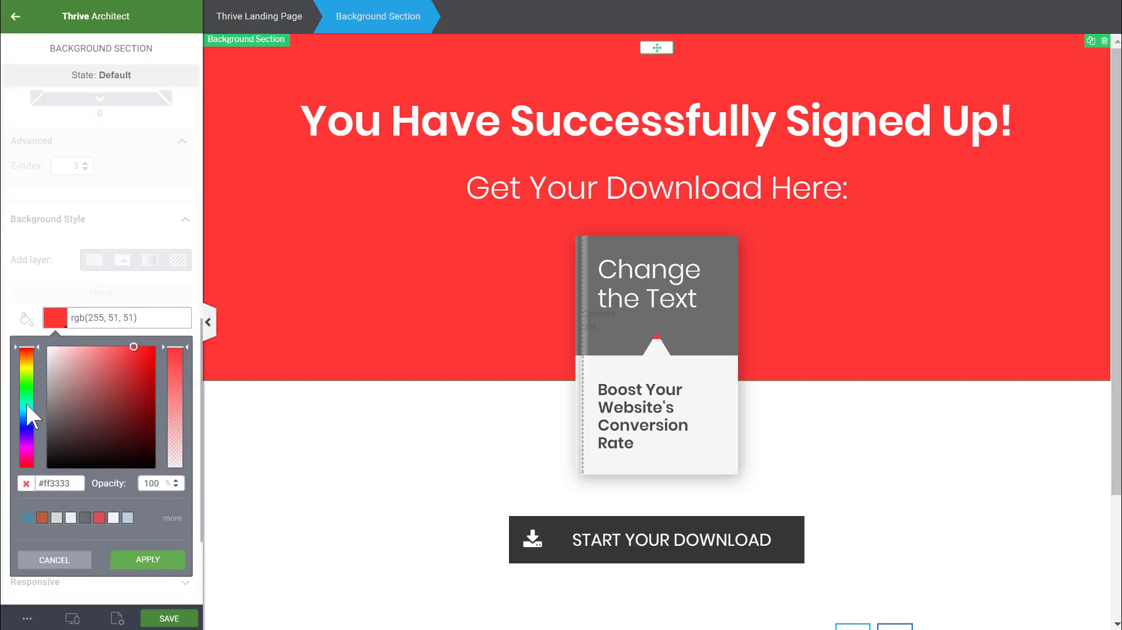
mouse_move(27, 404)
left_mouse_down()
mouse_move(26, 387)
mouse_move(27, 419)
left_mouse_up()
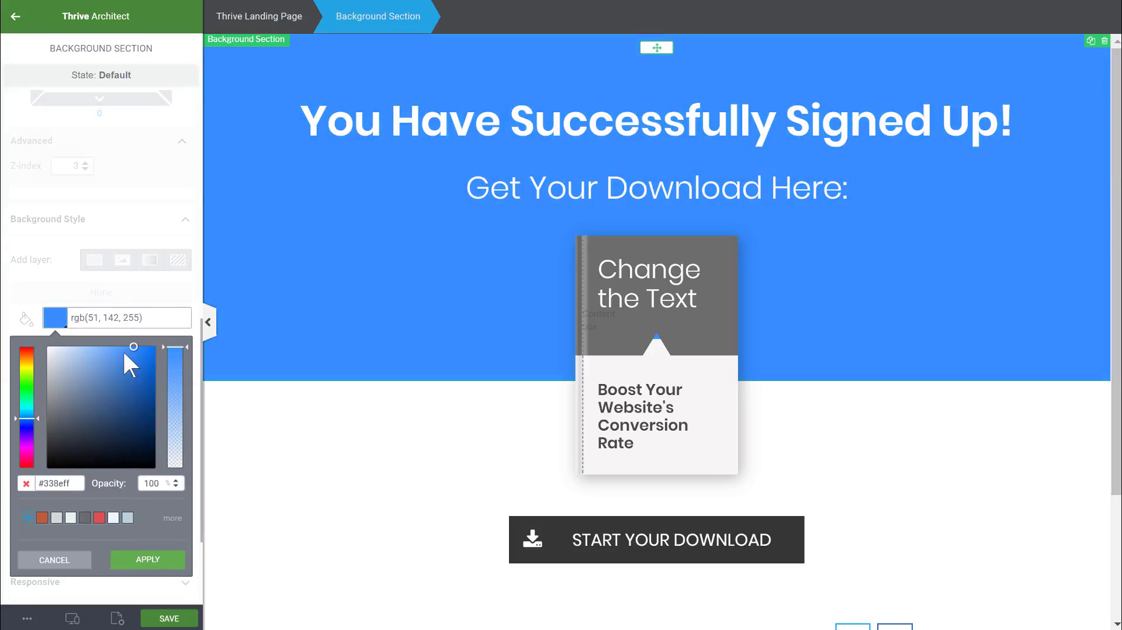
left_click_drag(121, 362, 125, 382)
left_click(98, 367)
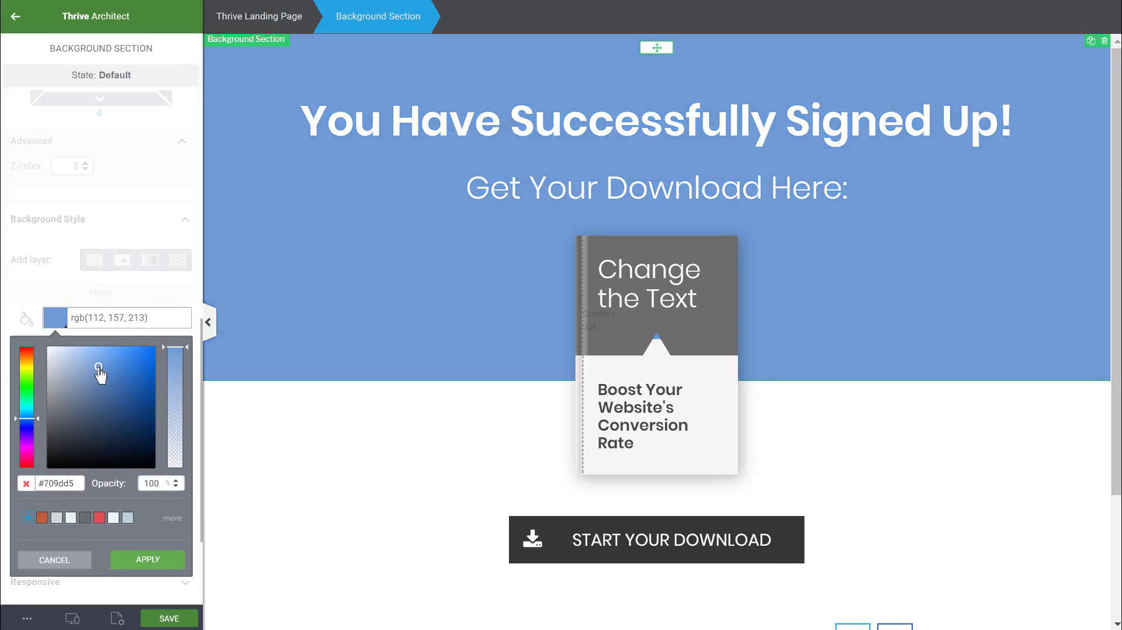
left_click(148, 561)
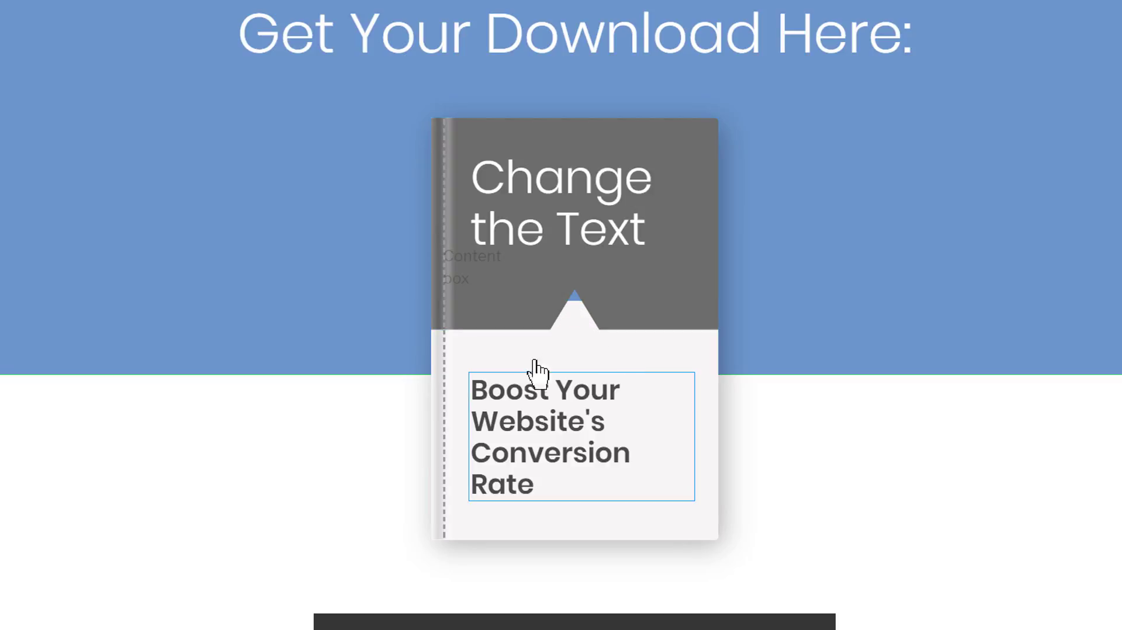
Replace the top panel's pointer decoration with a Slanted Edge angled at 16.7 degrees
left_click(644, 314)
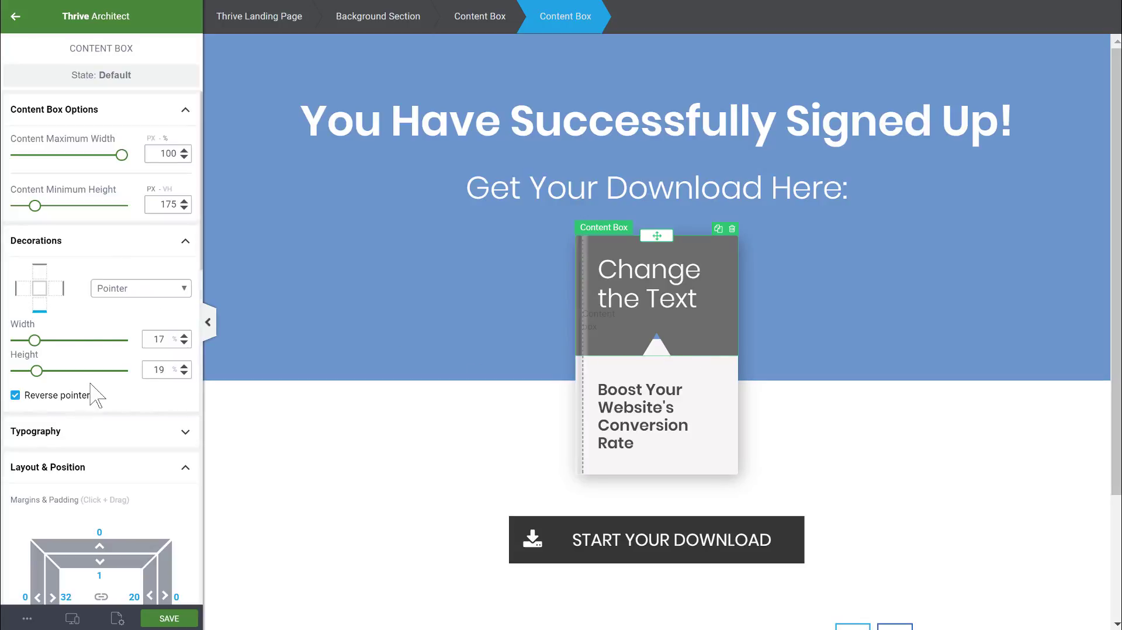
left_click(163, 293)
left_click(104, 311)
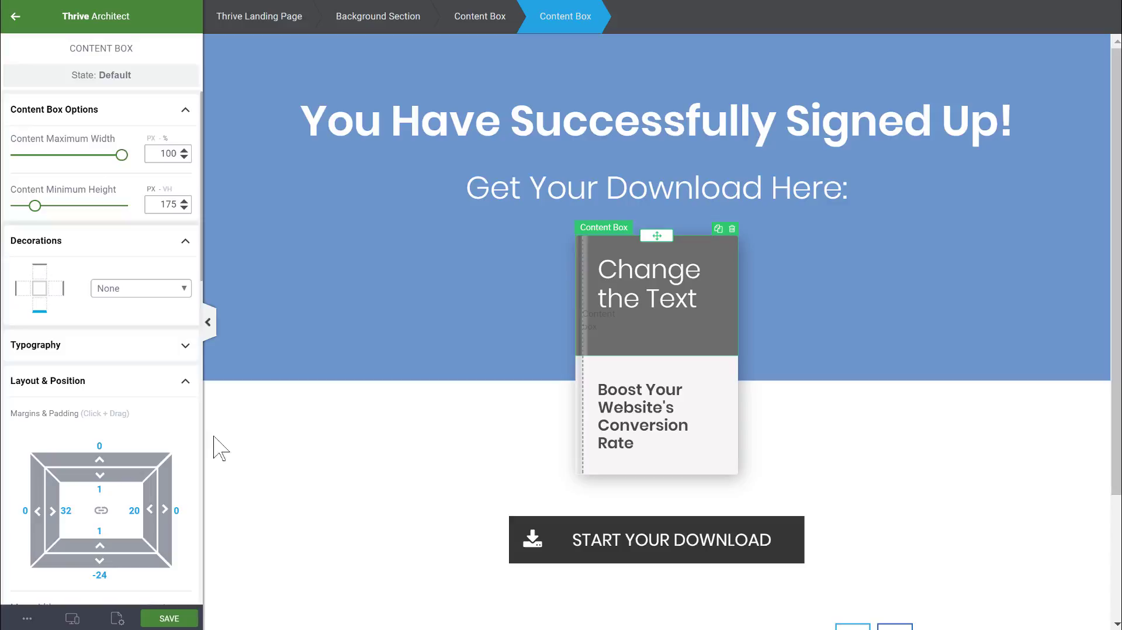
left_click(169, 289)
left_click(134, 337)
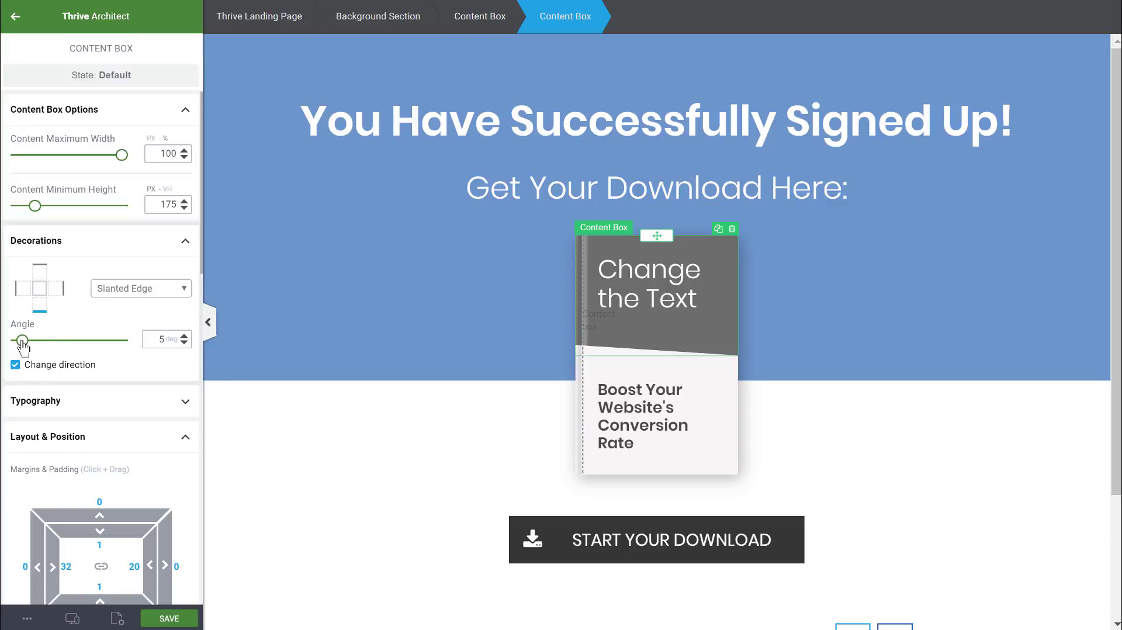
left_click_drag(22, 343, 25, 343)
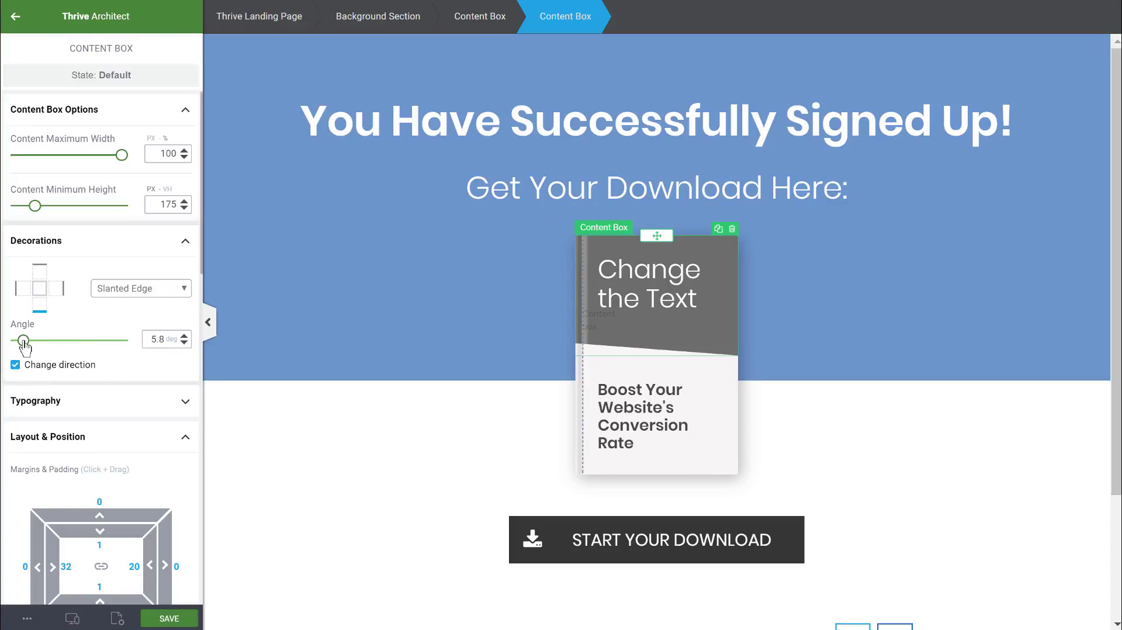
left_click_drag(23, 342, 37, 343)
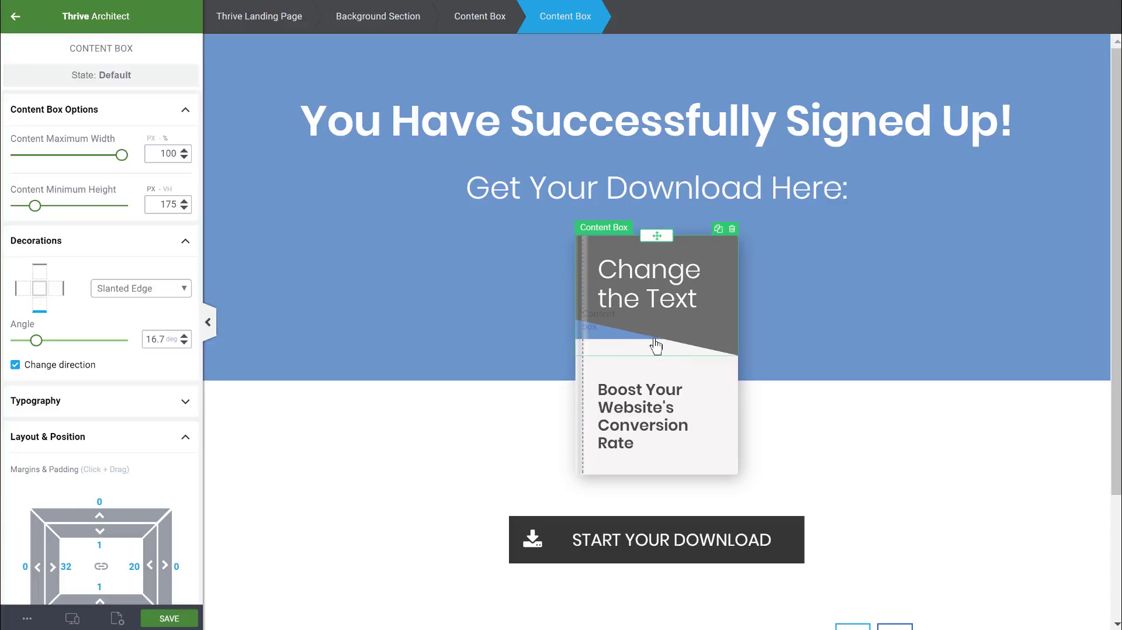
Give the grey panel a -56 bottom margin so the subtitle tucks under the slant
scroll(56, 418, "down", 3)
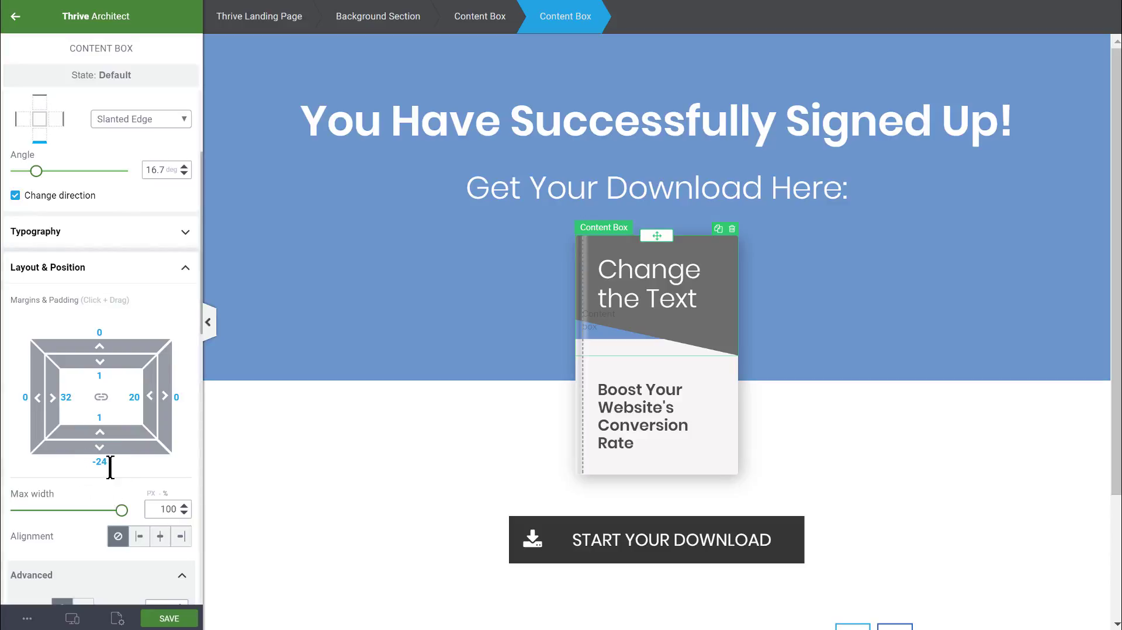
left_click_drag(110, 467, 54, 466)
type("0")
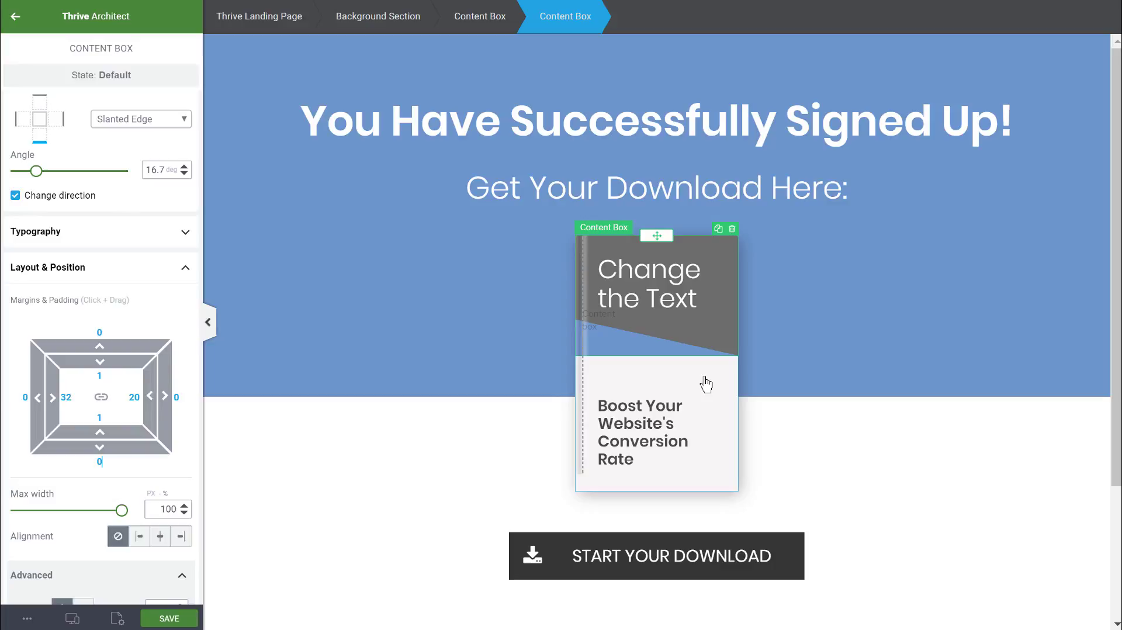
left_click(99, 461)
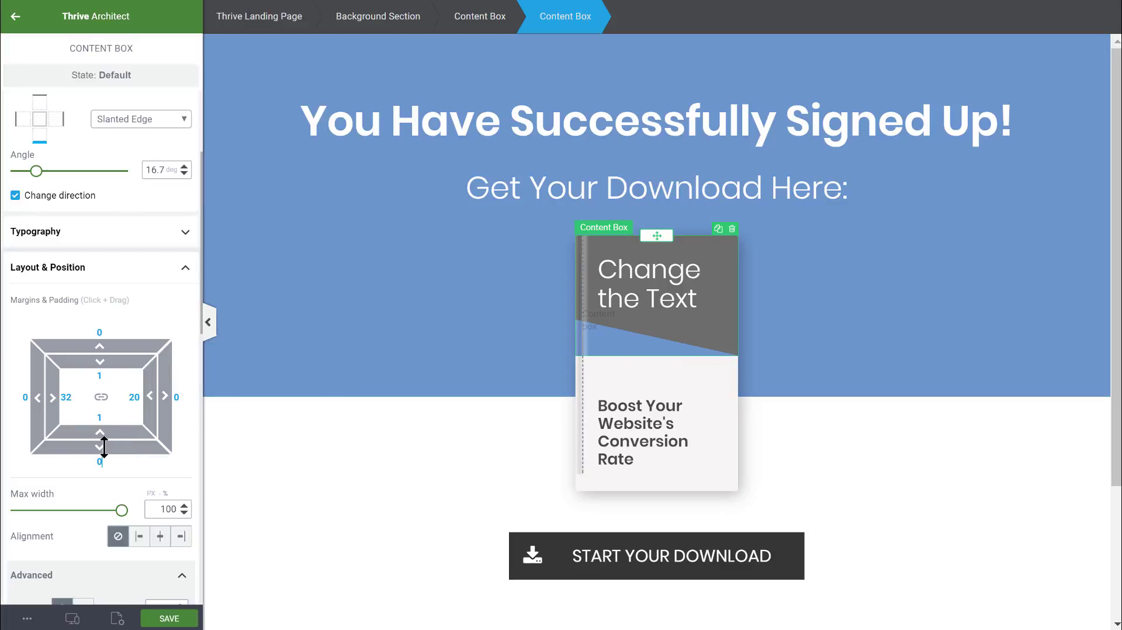
type("10")
left_click_drag(104, 462, 94, 353)
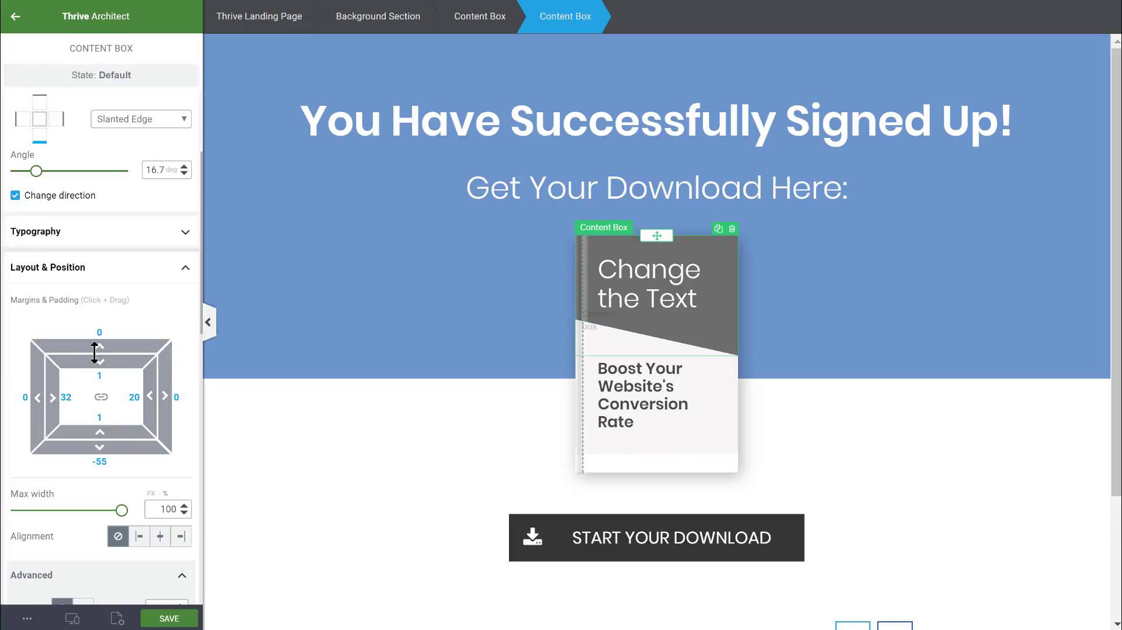
left_click_drag(94, 352, 94, 352)
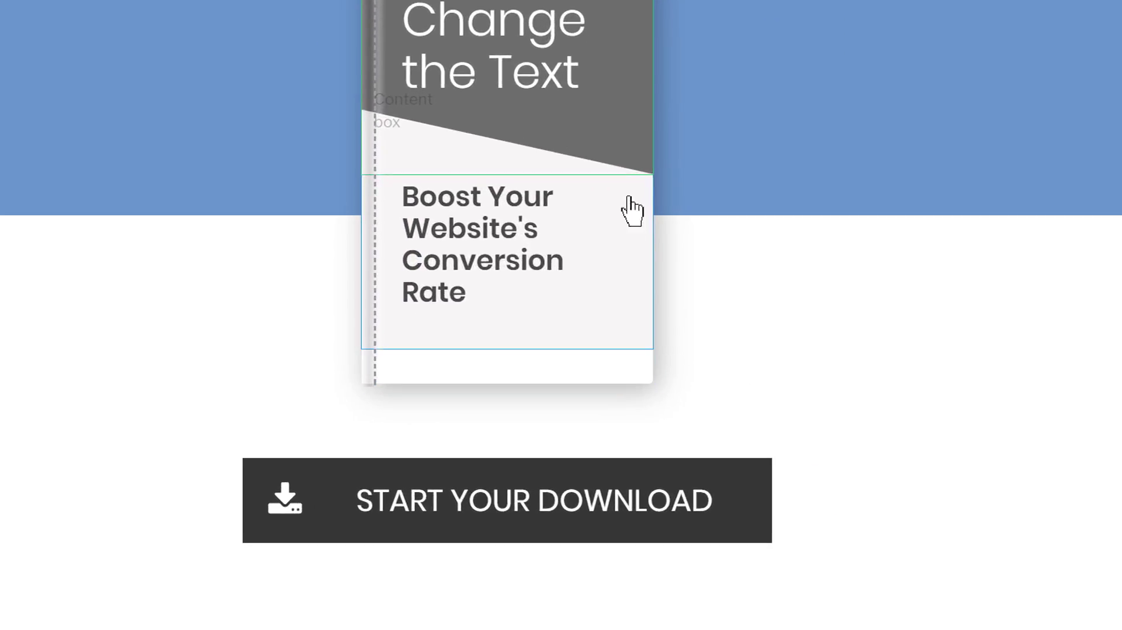
Shrink the cover's lower Content Box to a minimum height of 170
left_click(618, 283)
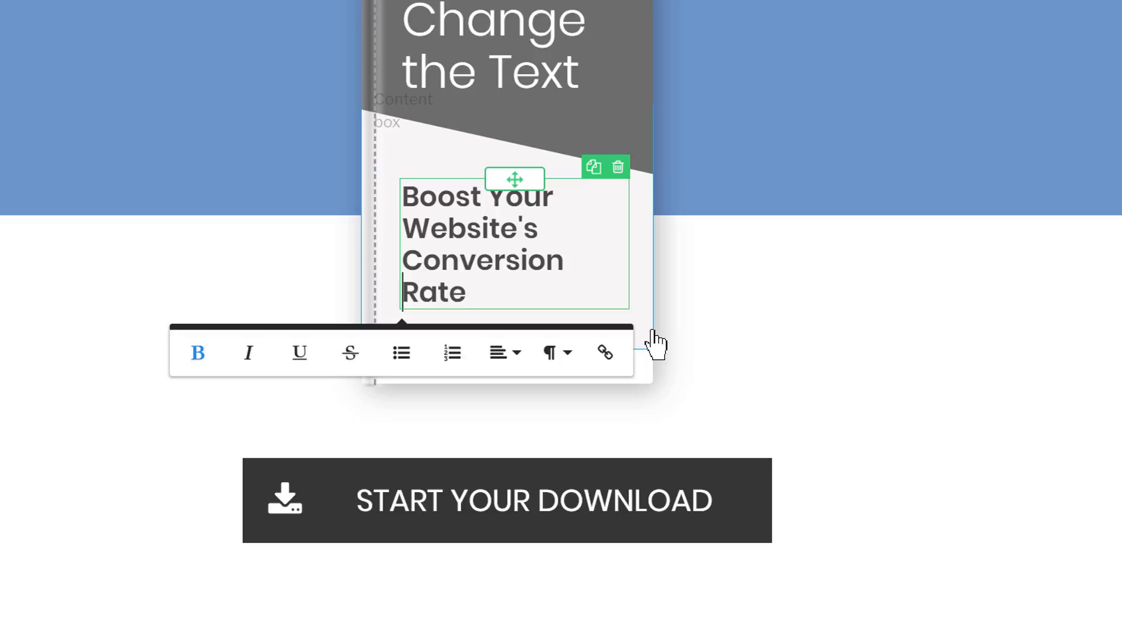
left_click(653, 331)
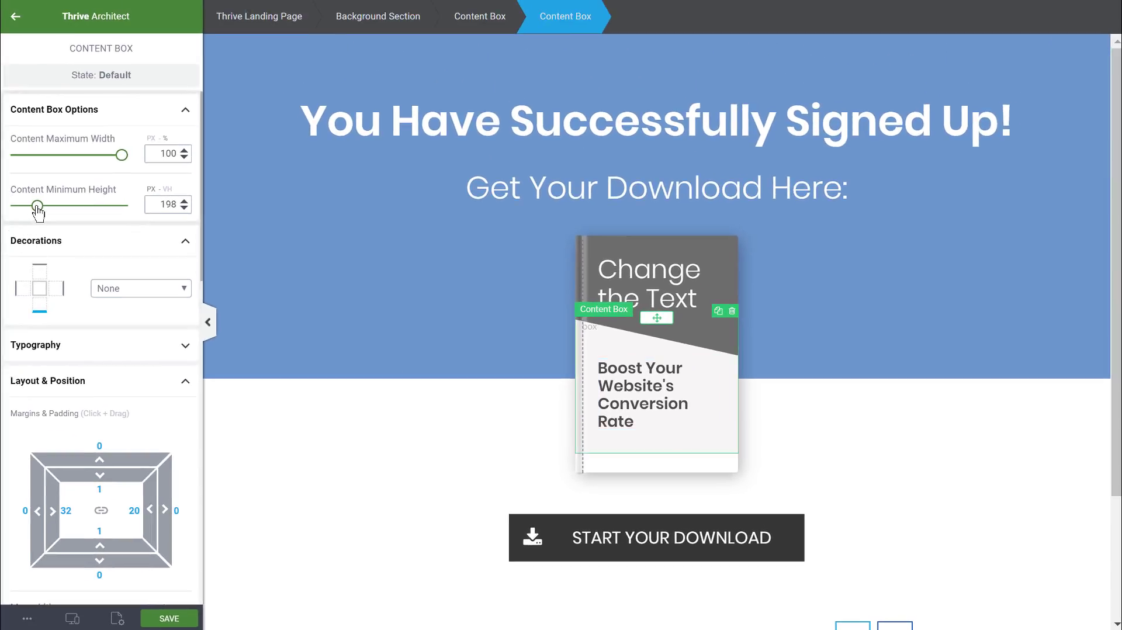
left_click_drag(37, 208, 35, 212)
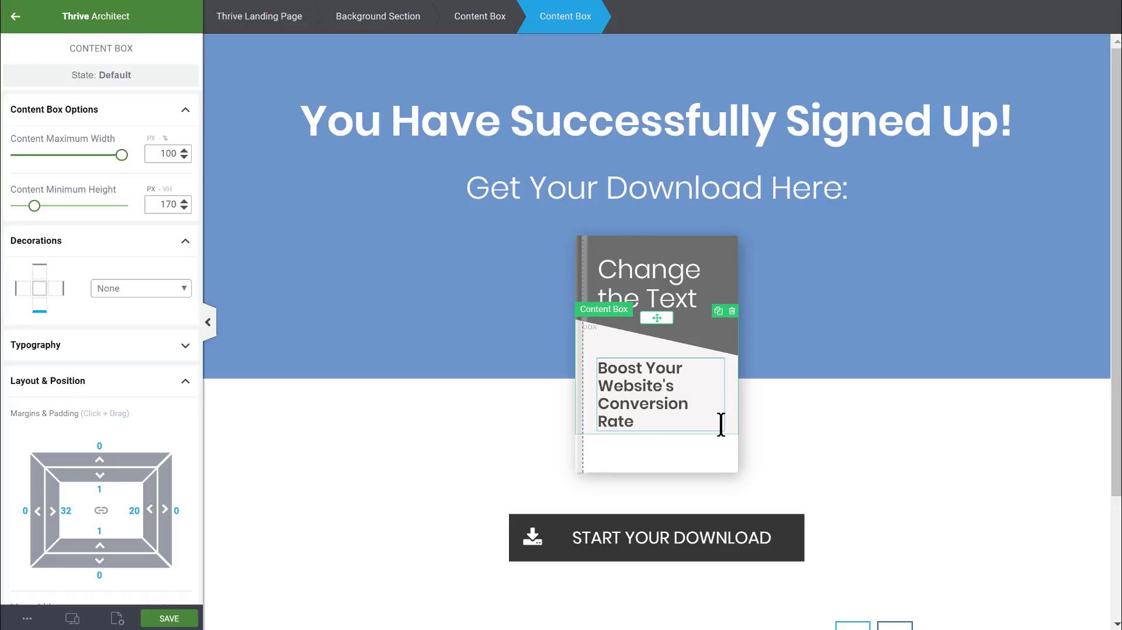
scroll(93, 367, "down", 5)
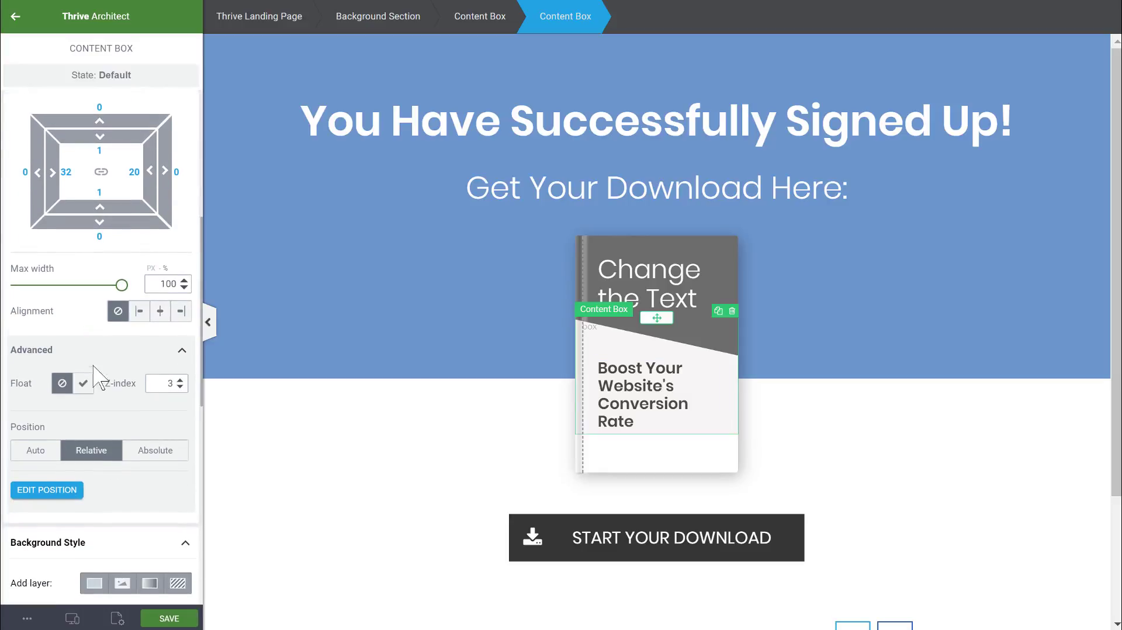
scroll(97, 376, "down", 4)
left_click(56, 386)
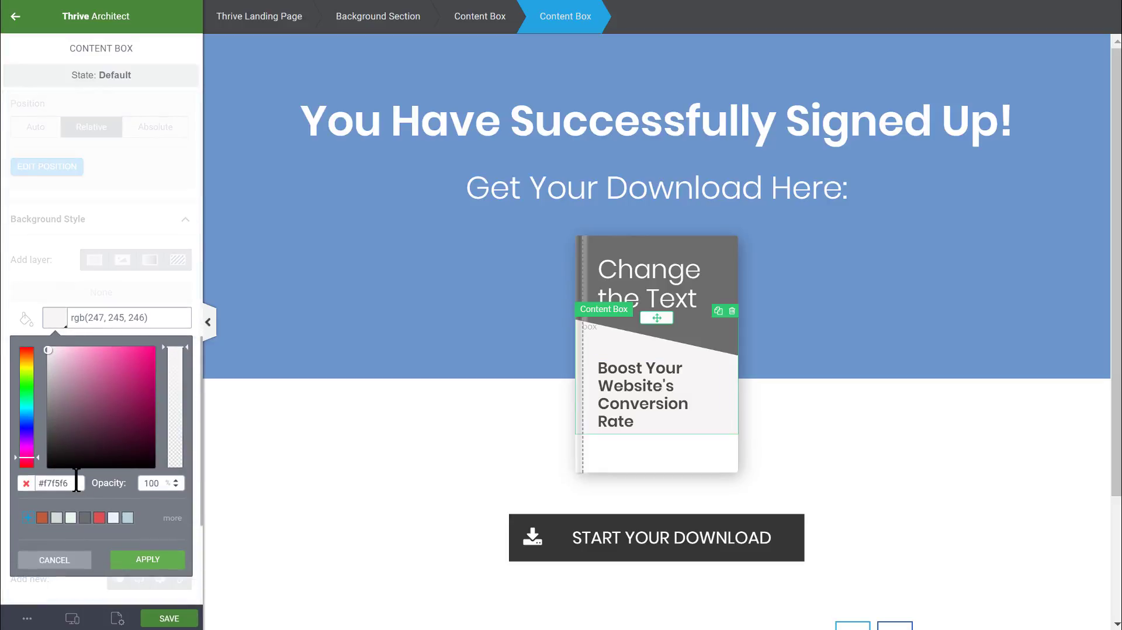
Fill the cover box background with light grey #f7f5f6
left_click(673, 464)
scroll(100, 470, "down", 7)
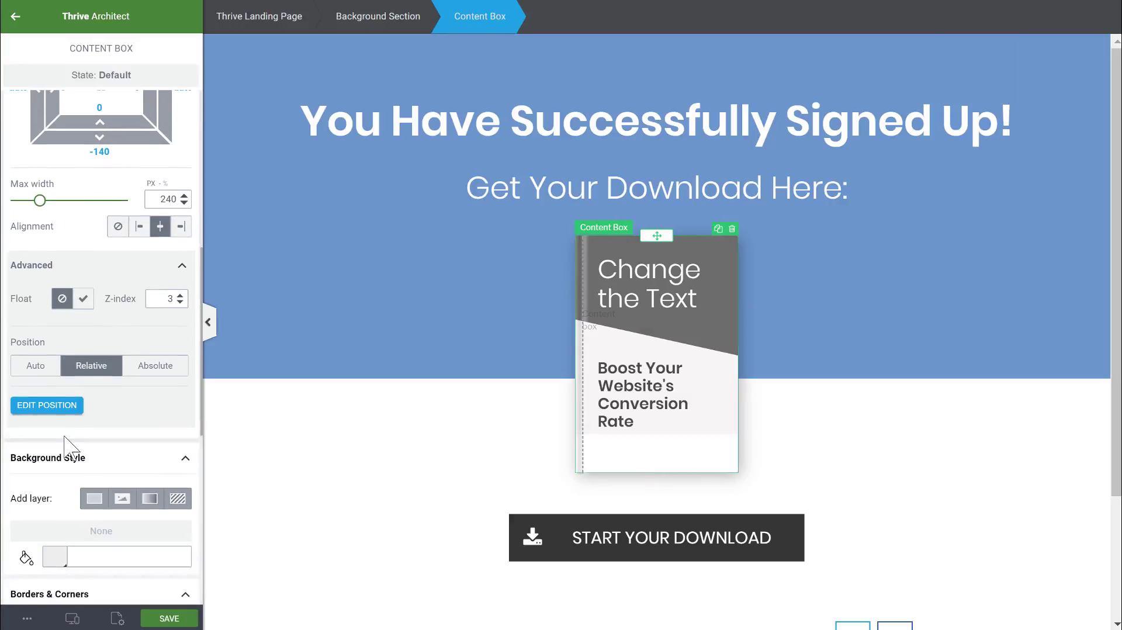
left_click(63, 386)
left_click(57, 485)
type("#f7f5f6")
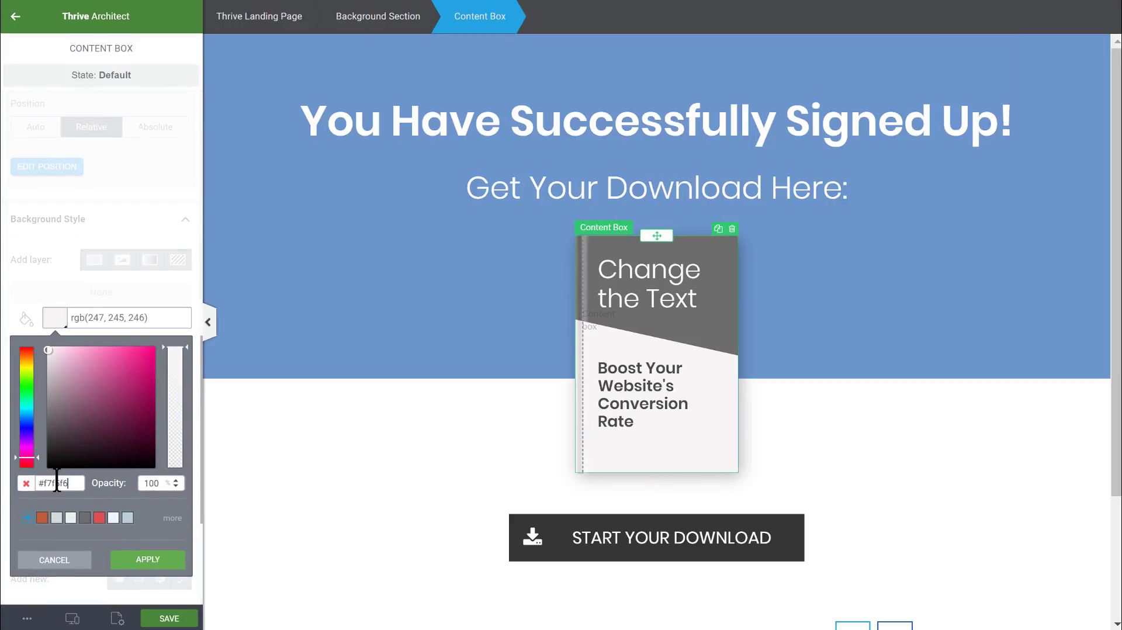
left_click(137, 560)
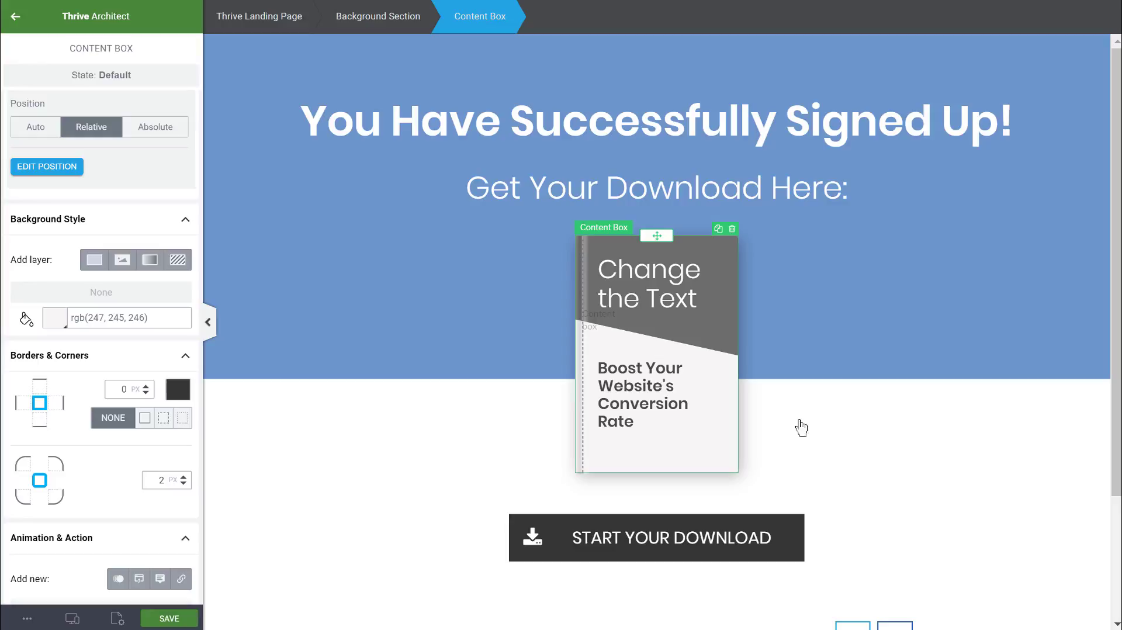
Raise the cover's drop shadow distance from 7 to 45 px
scroll(140, 395, "down", 3)
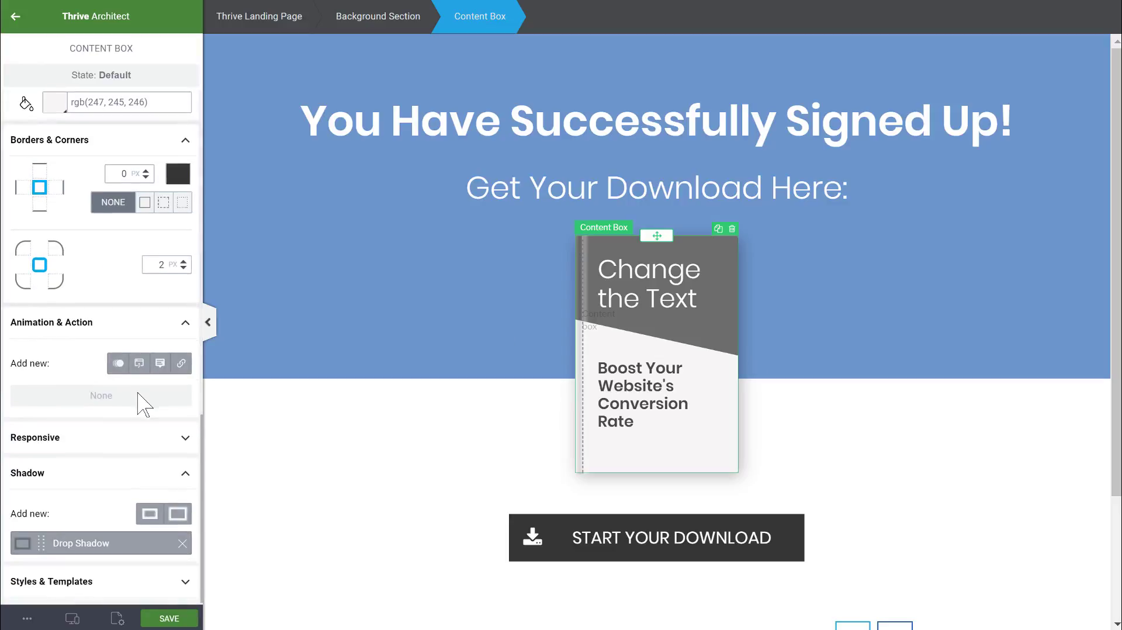
left_click(74, 545)
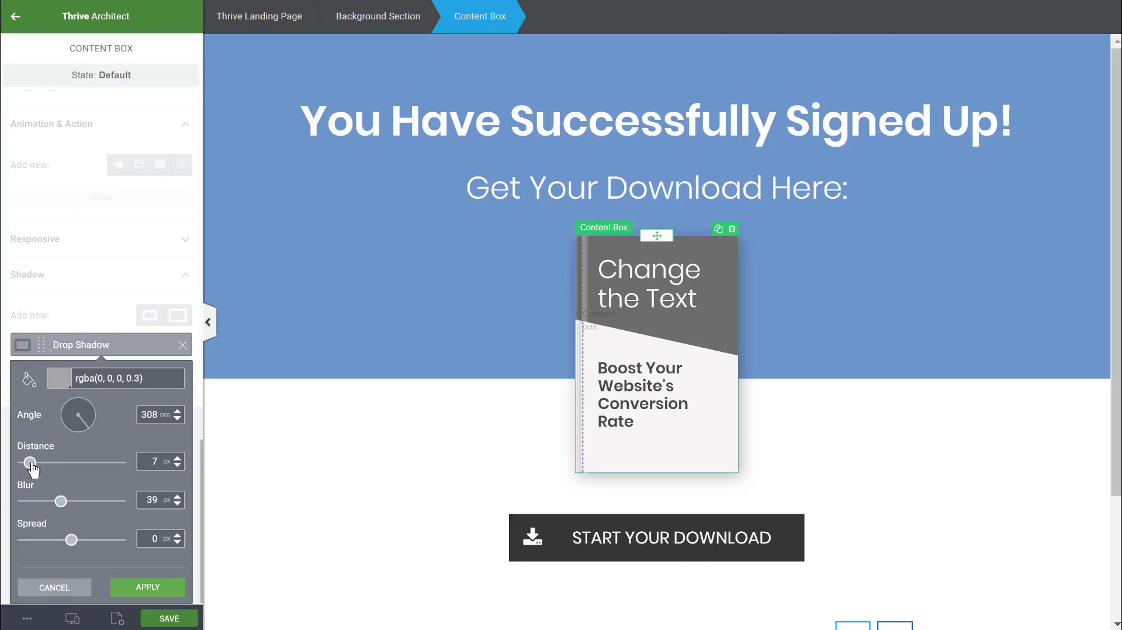
mouse_move(32, 468)
left_mouse_down()
mouse_move(67, 470)
mouse_move(33, 470)
left_mouse_up()
left_click(274, 540)
left_click(714, 311)
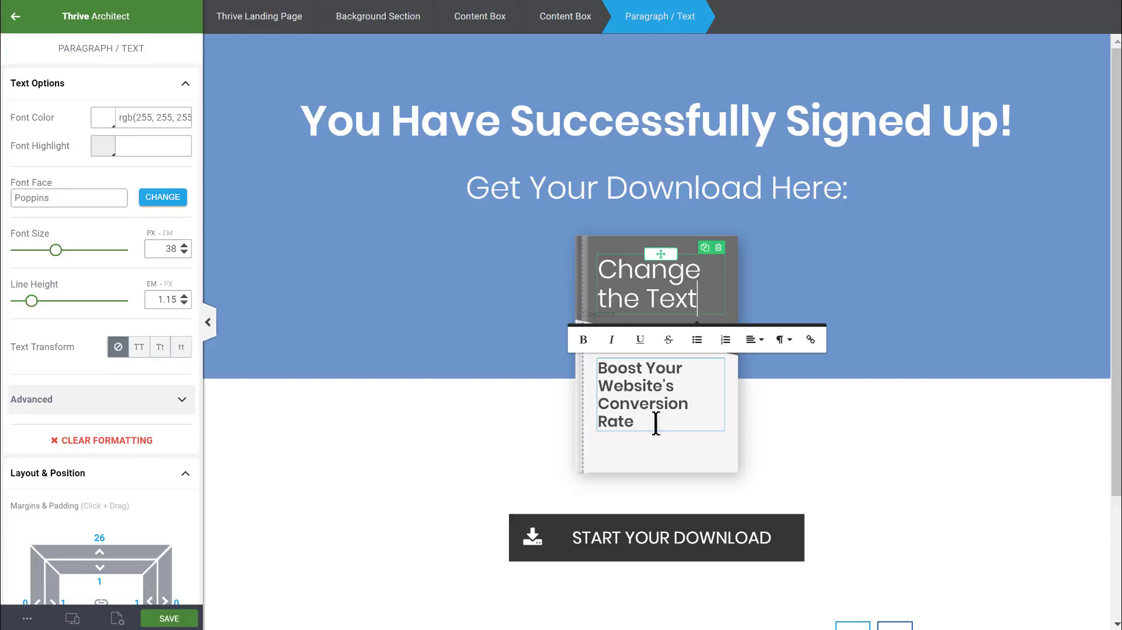
left_click(494, 29)
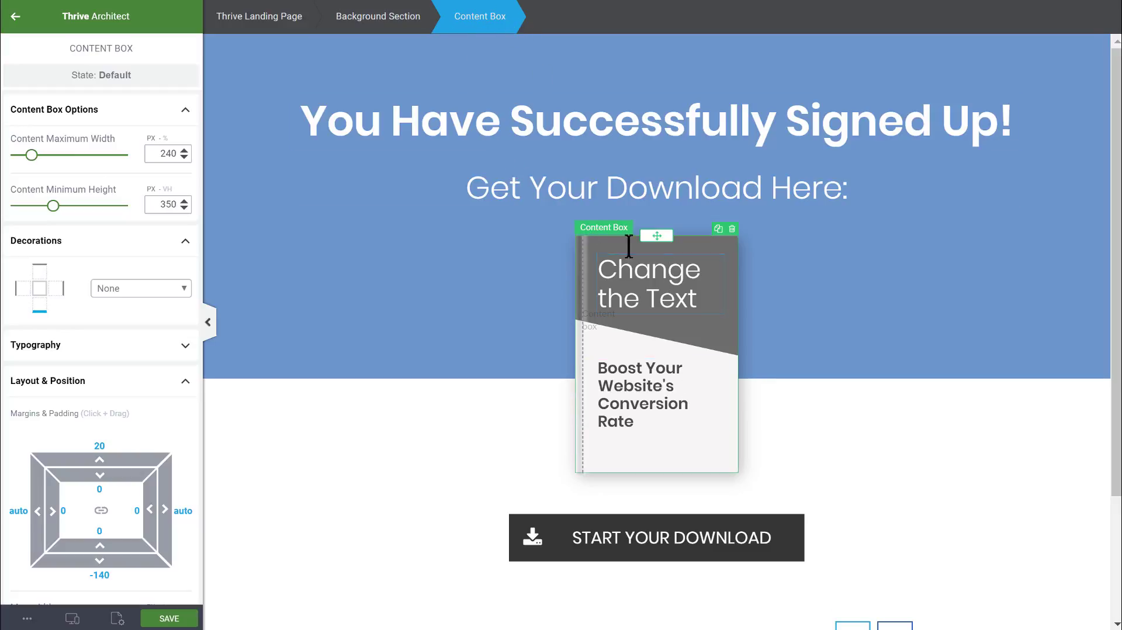
scroll(97, 543, "down", 4)
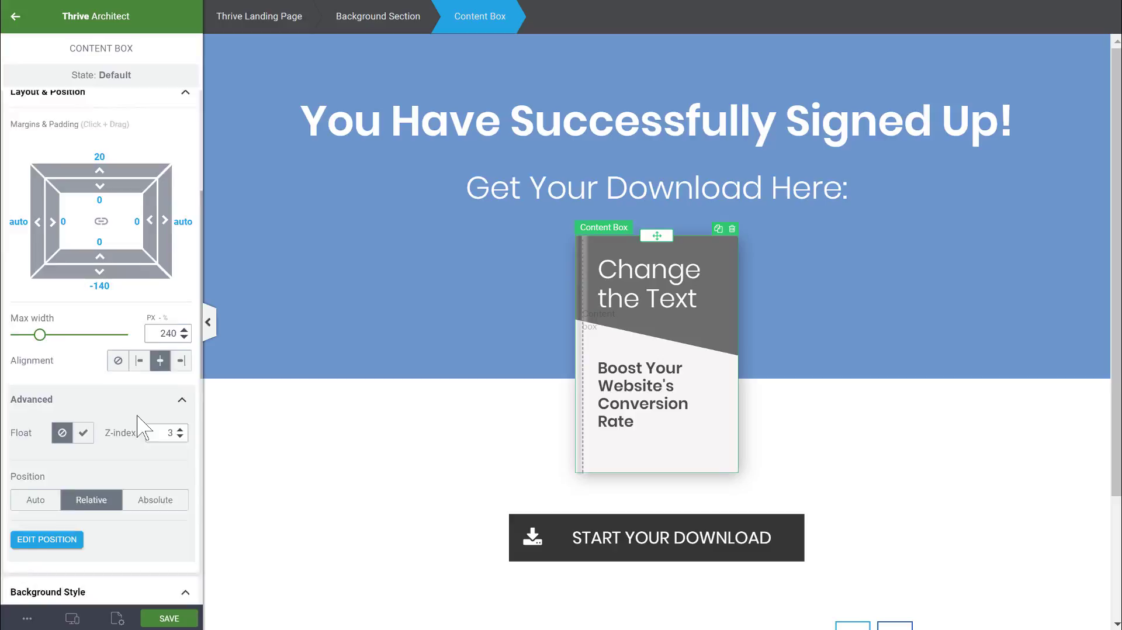
left_click(180, 403)
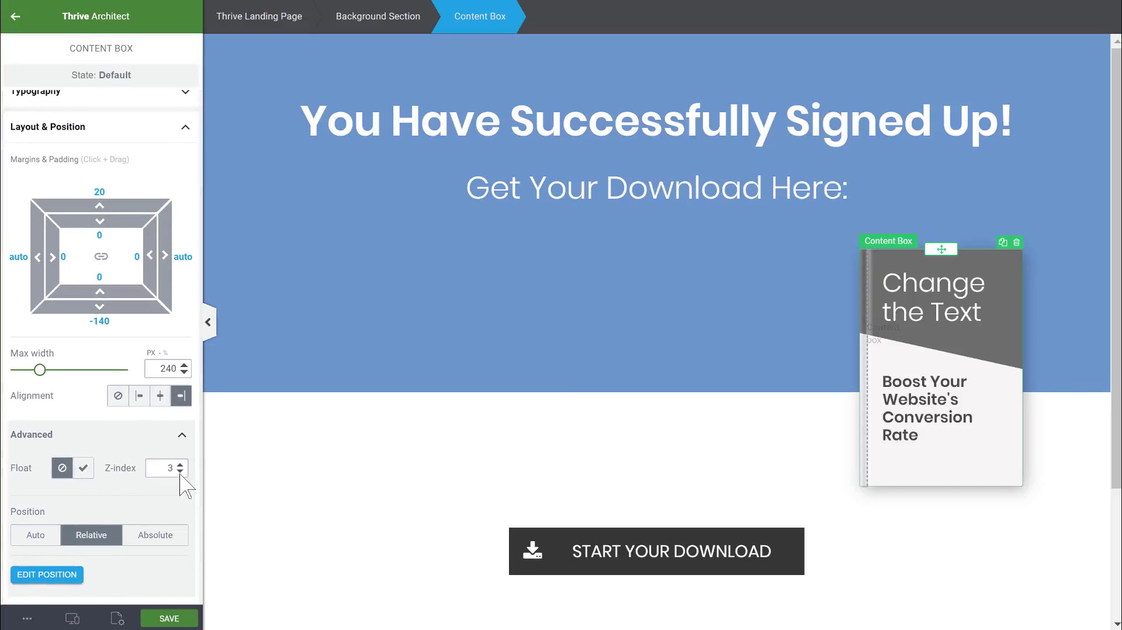
left_click(139, 396)
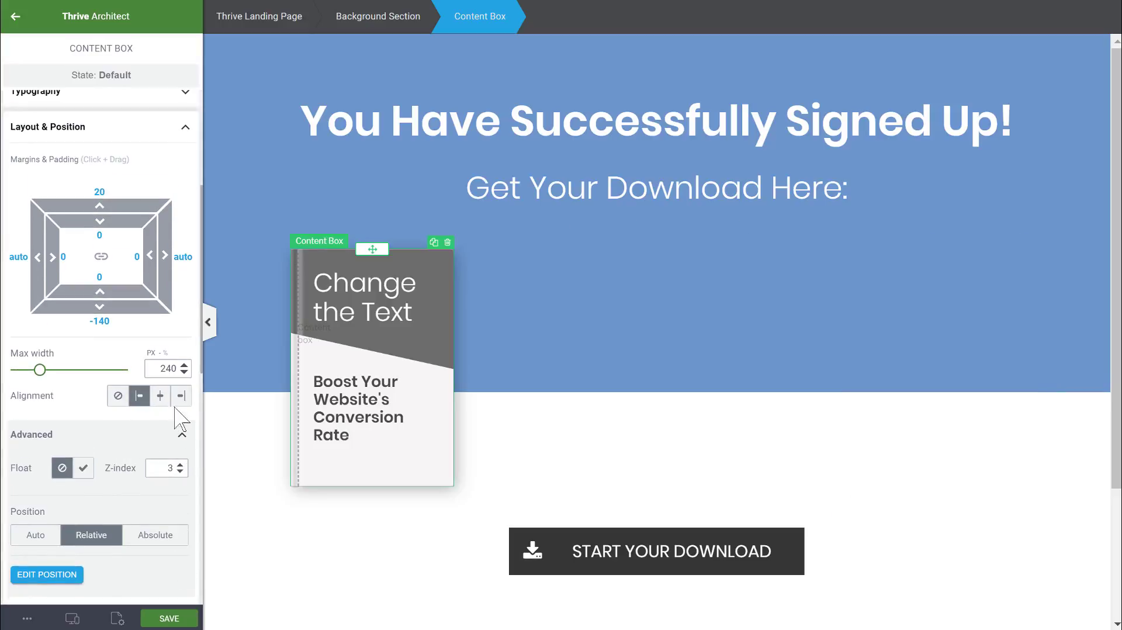
left_click(159, 397)
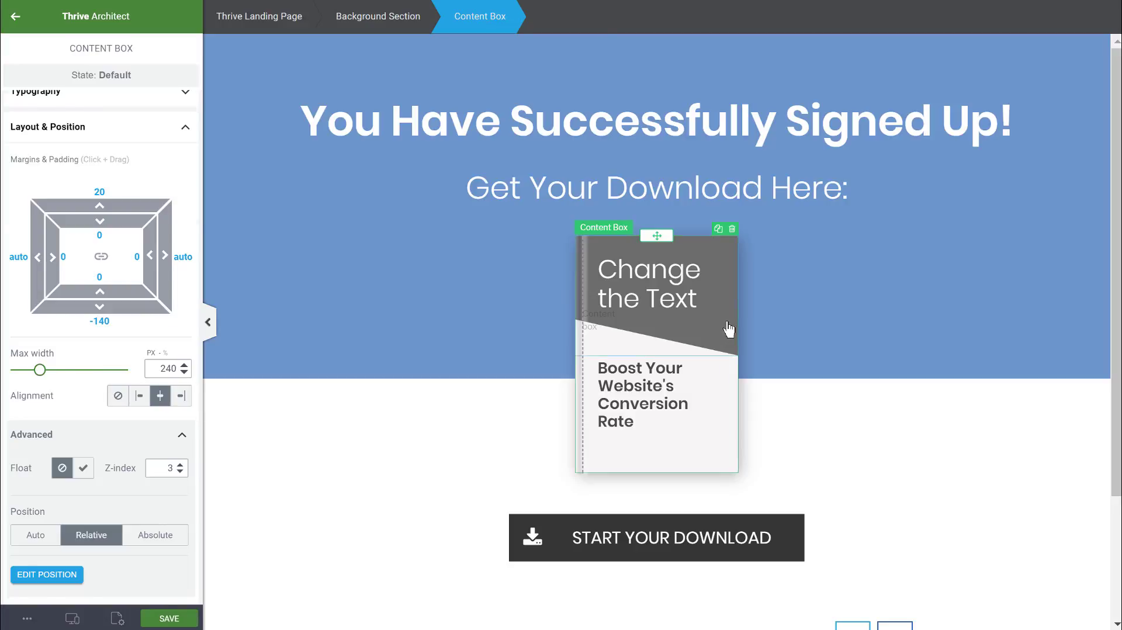
left_click(723, 299)
scroll(105, 468, "down", 3)
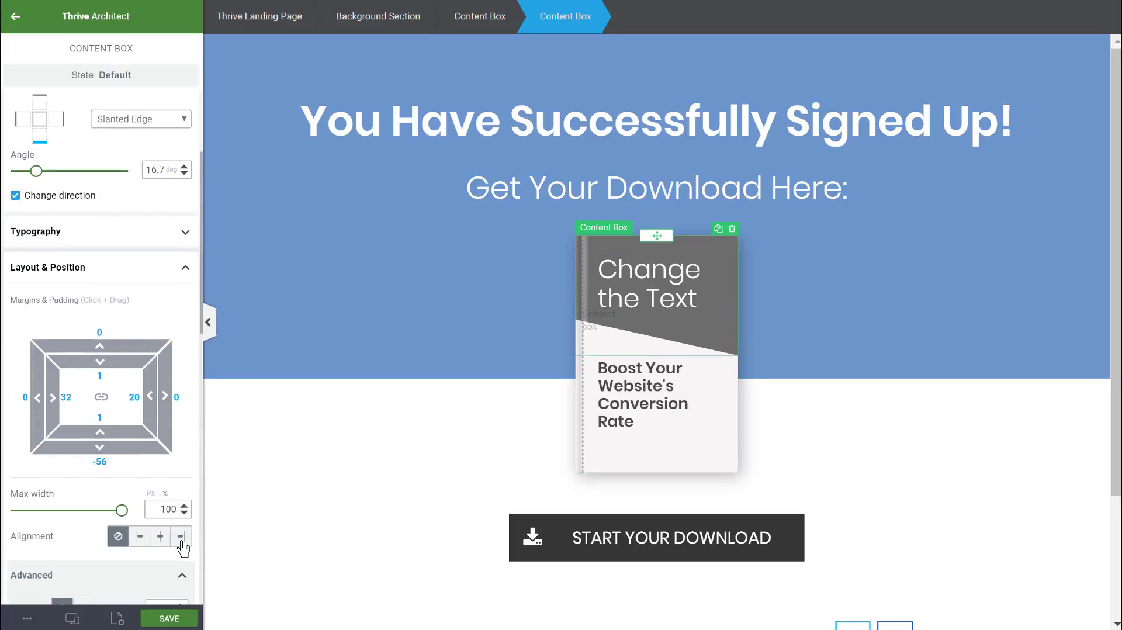
left_click(181, 536)
left_click(138, 537)
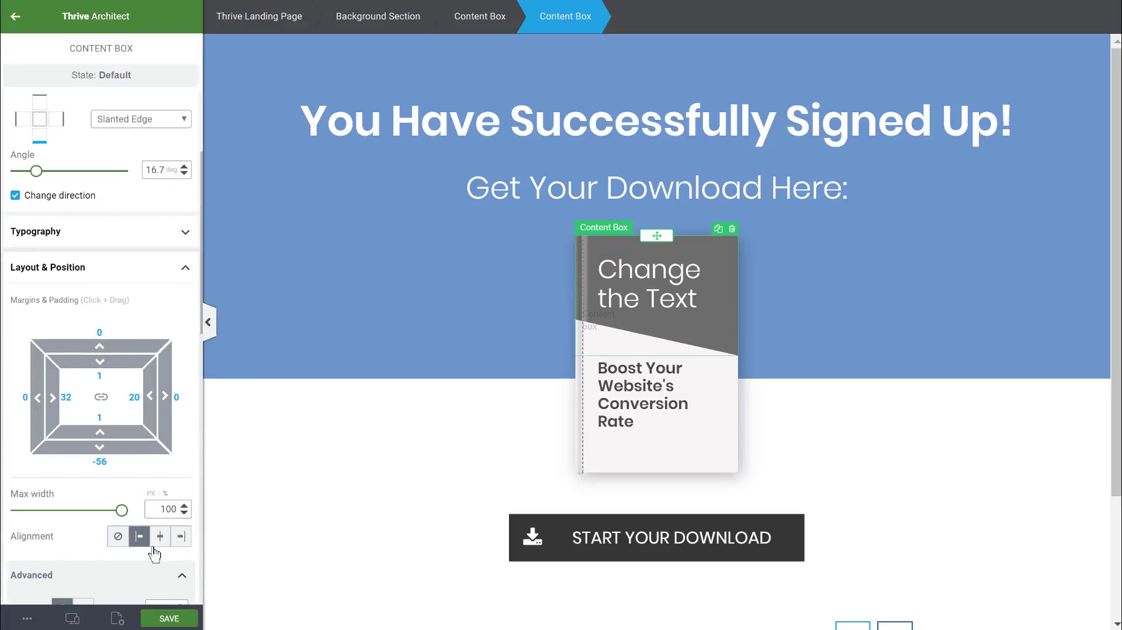
left_click(117, 536)
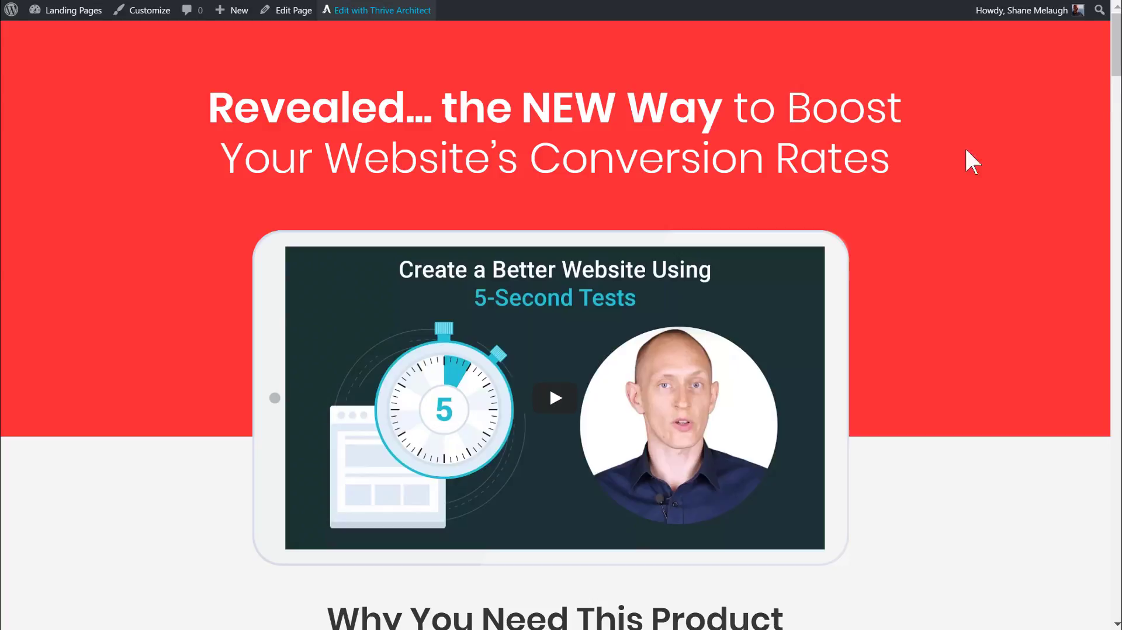
Scroll past the features and testimonials down to the money-back guarantee badge
scroll(1119, 50, "down", 20)
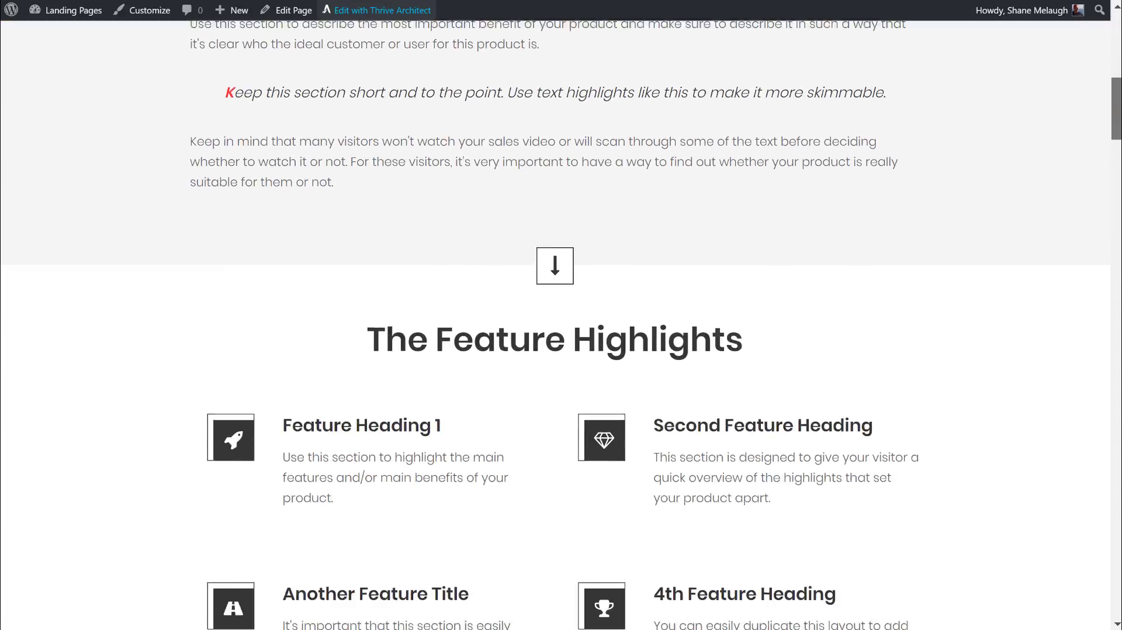
scroll(561, 325, "down", 20)
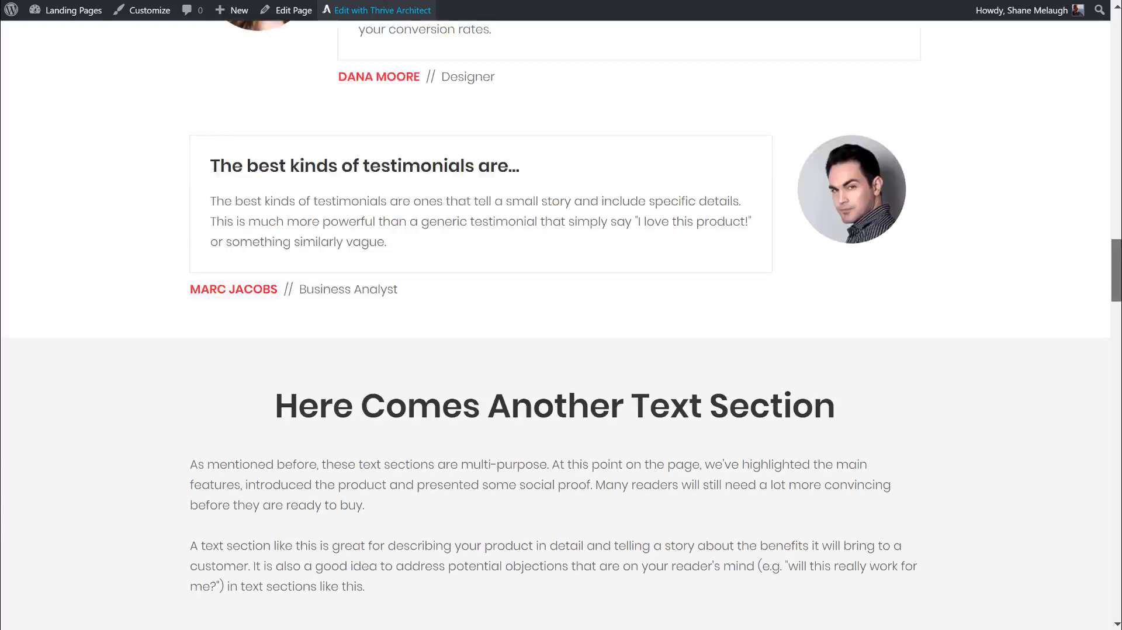
scroll(150, 338, "down", 20)
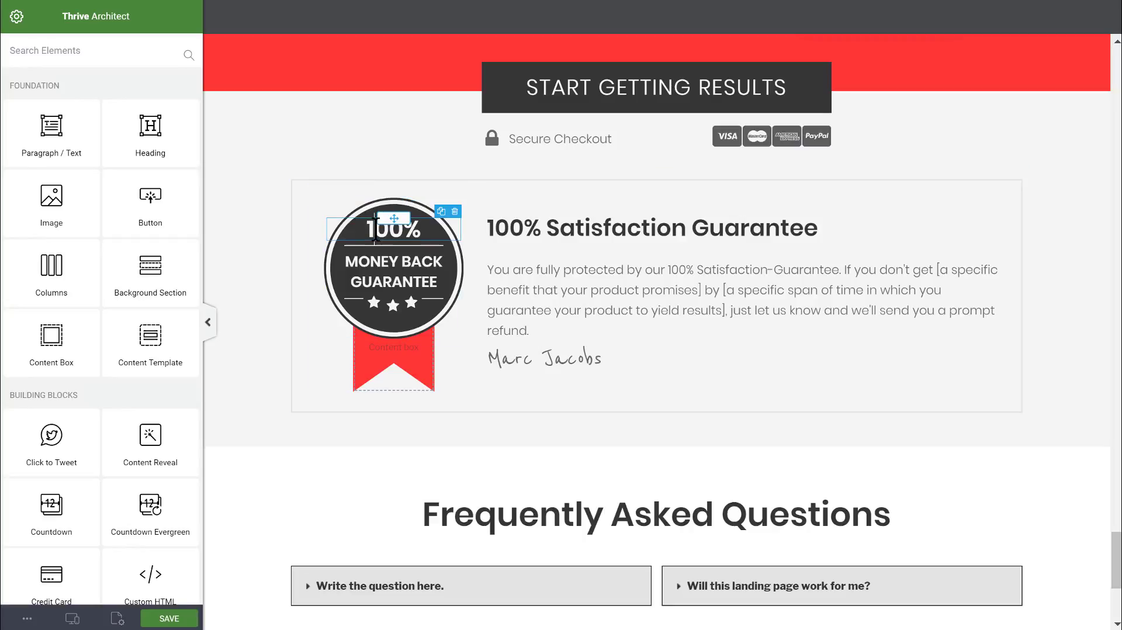
Move the Money Back Guarantee badge's outer box to sit centred below the guarantee box
left_click(375, 229)
left_click(350, 267)
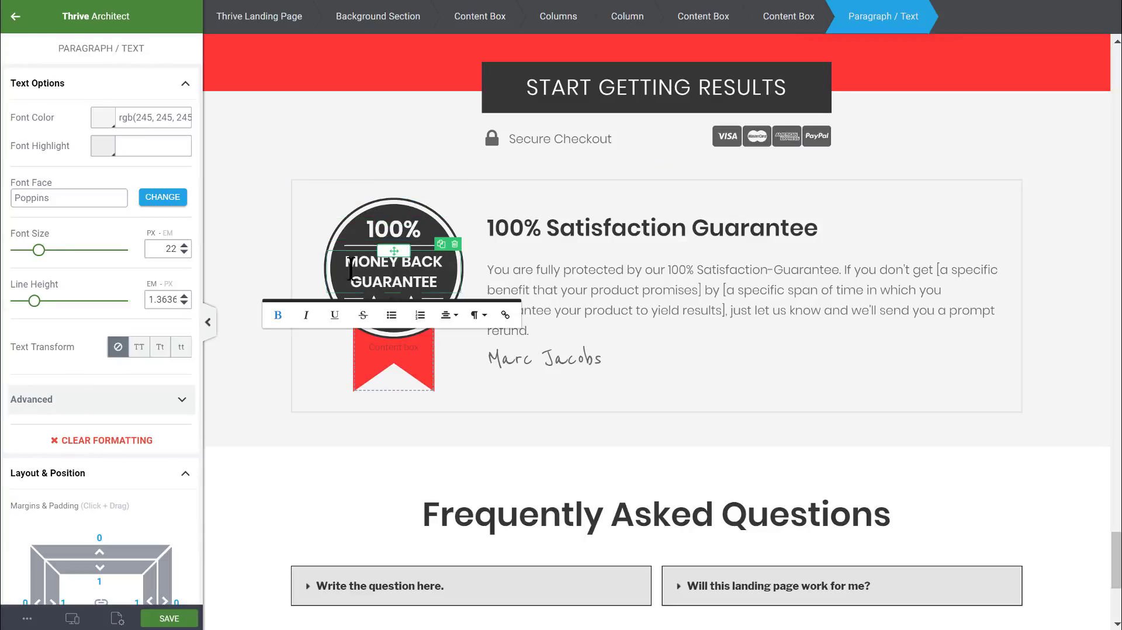
left_click_drag(350, 268, 386, 273)
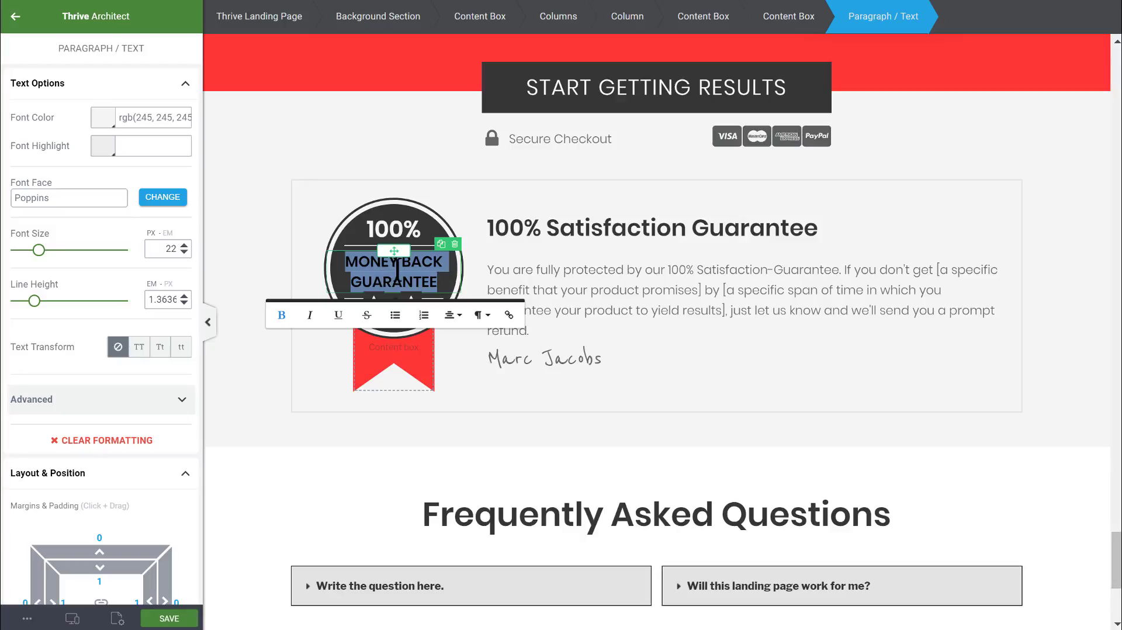
scroll(753, 99, "up", 2)
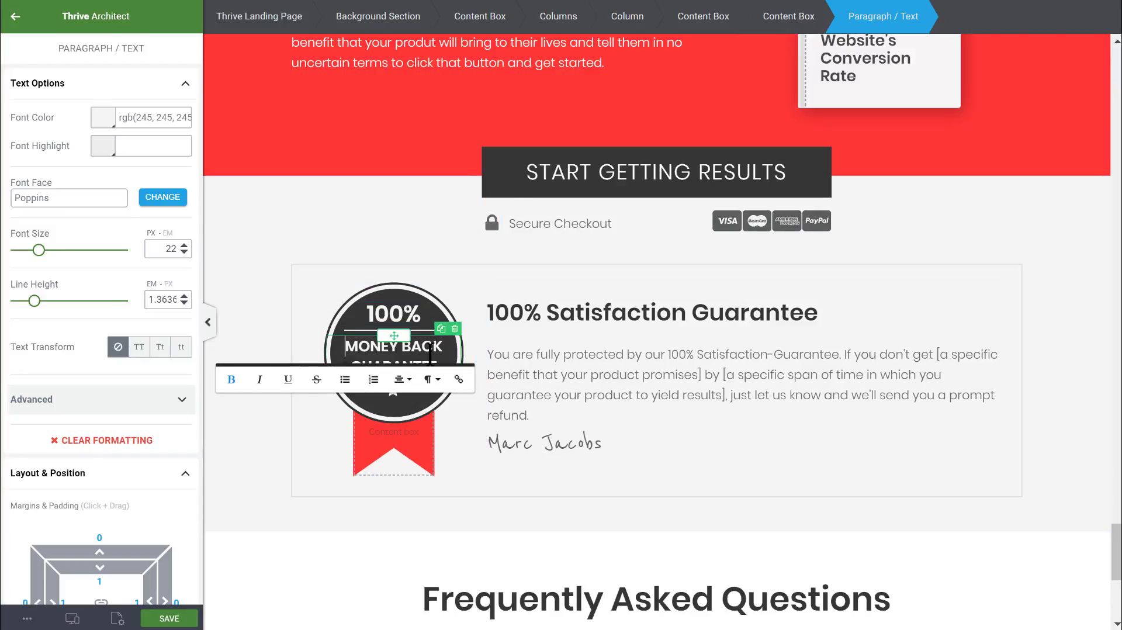
left_click(788, 16)
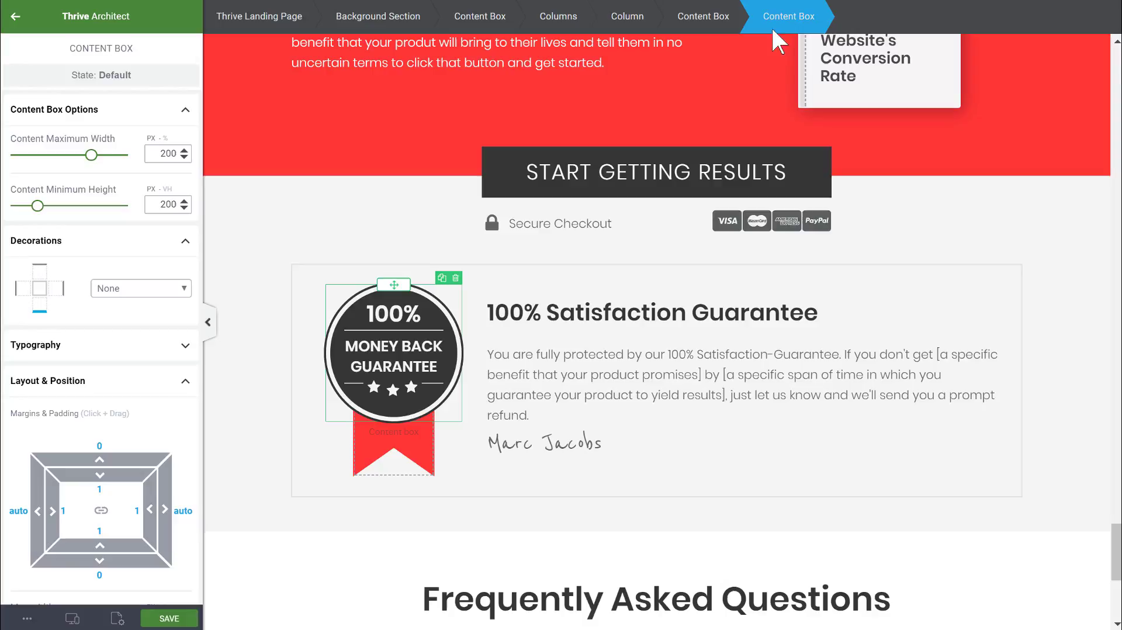
left_click(726, 28)
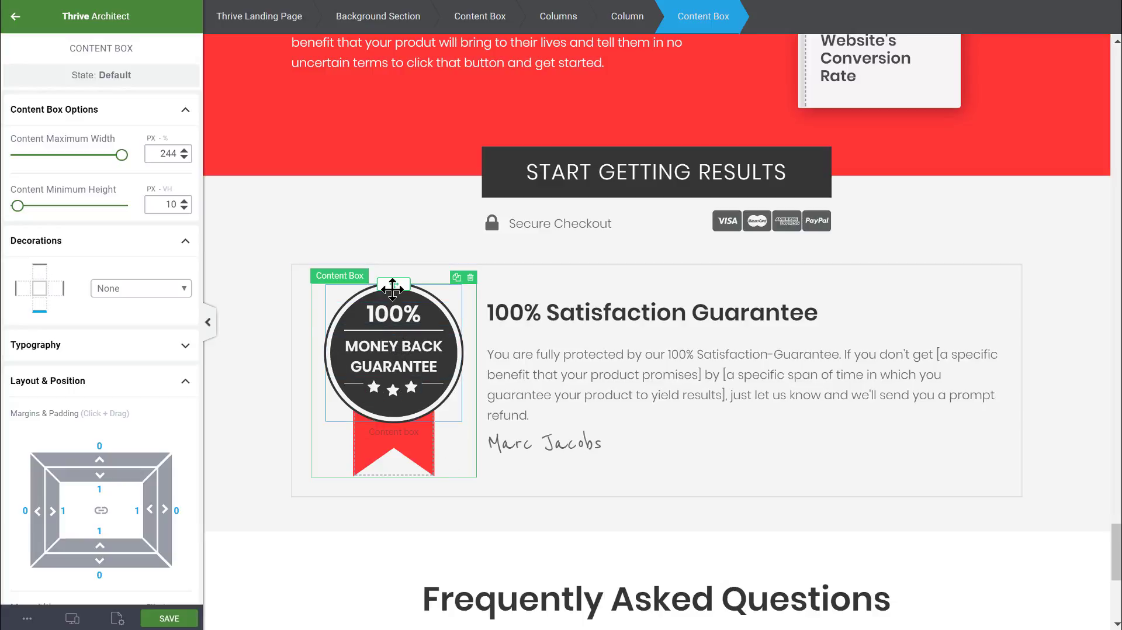
left_click_drag(395, 284, 647, 500)
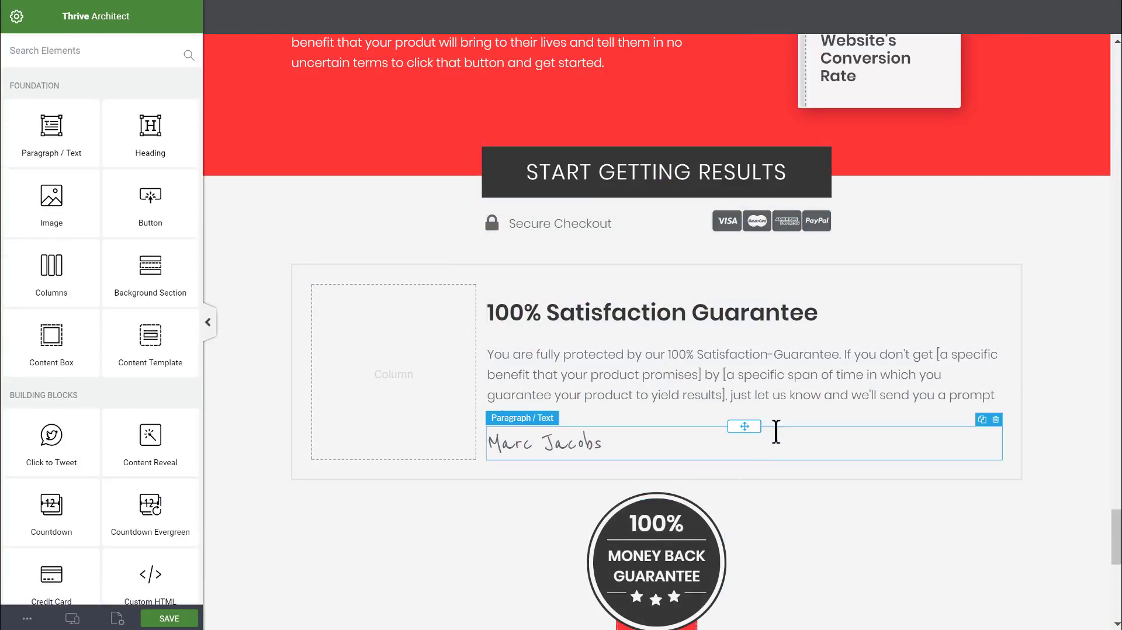
scroll(808, 345, "down", 2)
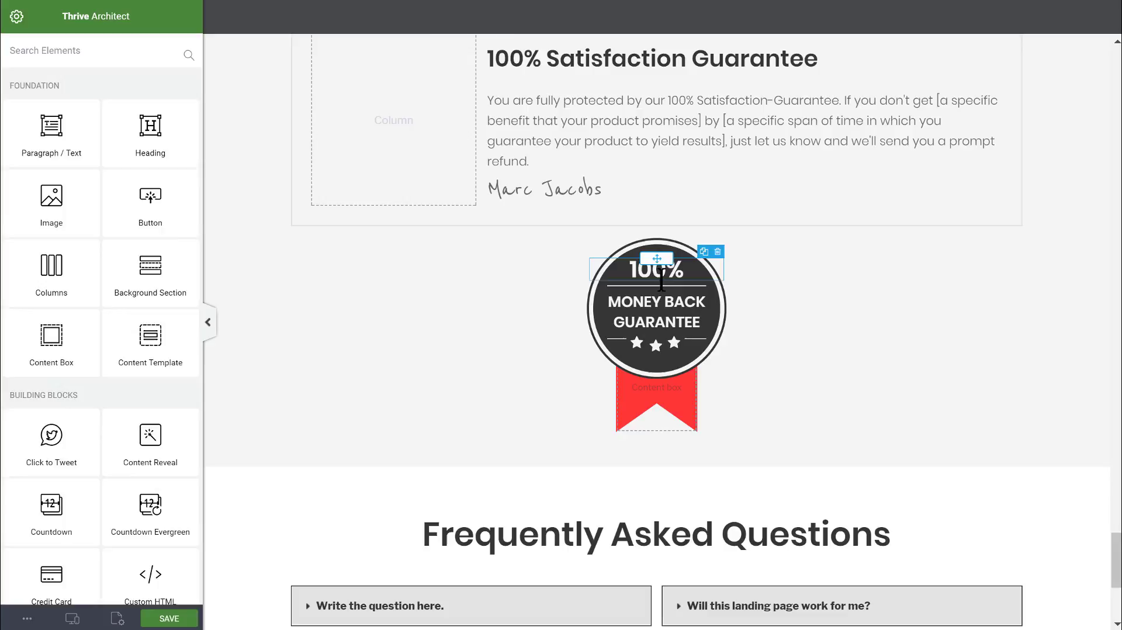
Select the red ribbon under the money-back badge and preview darker red and green backgrounds
left_click(665, 252)
left_click(664, 252)
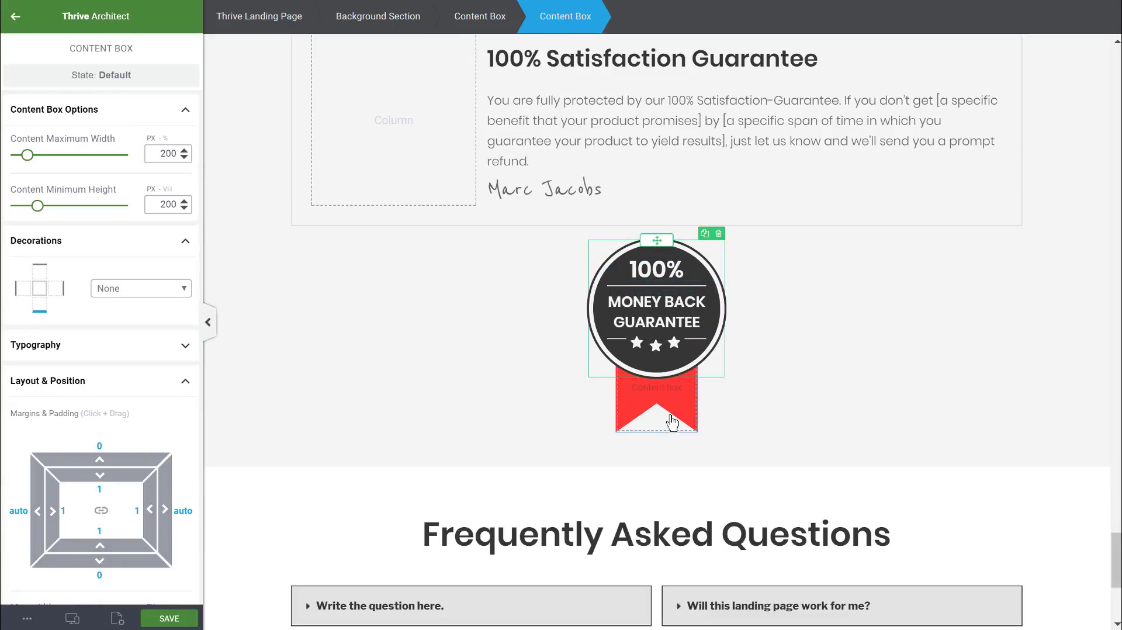
left_click(642, 419)
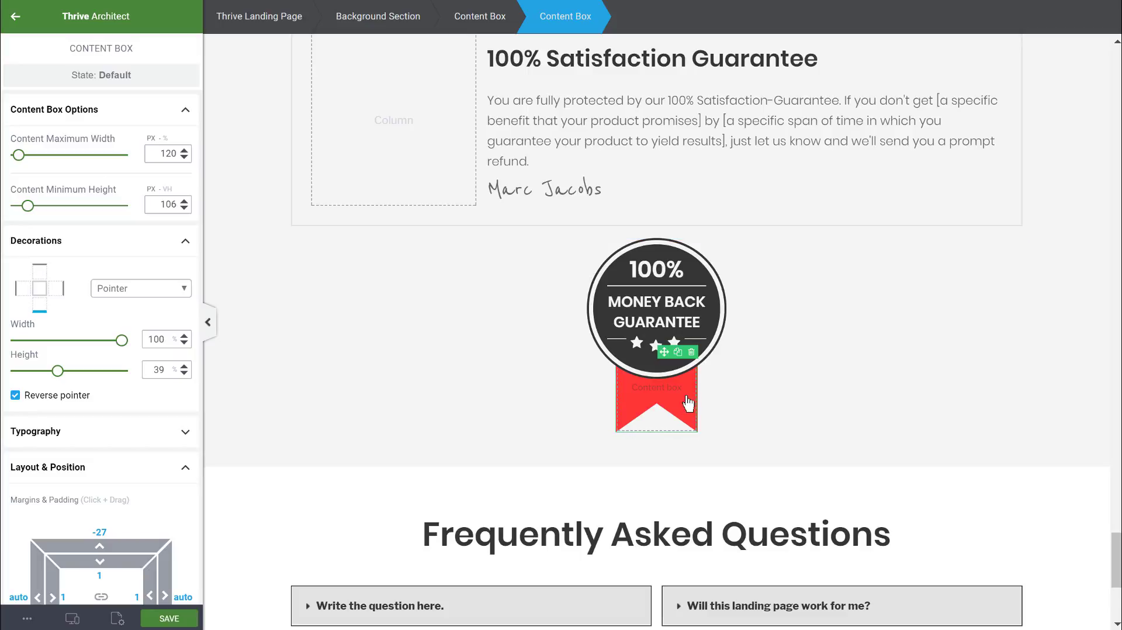
scroll(110, 393, "down", 9)
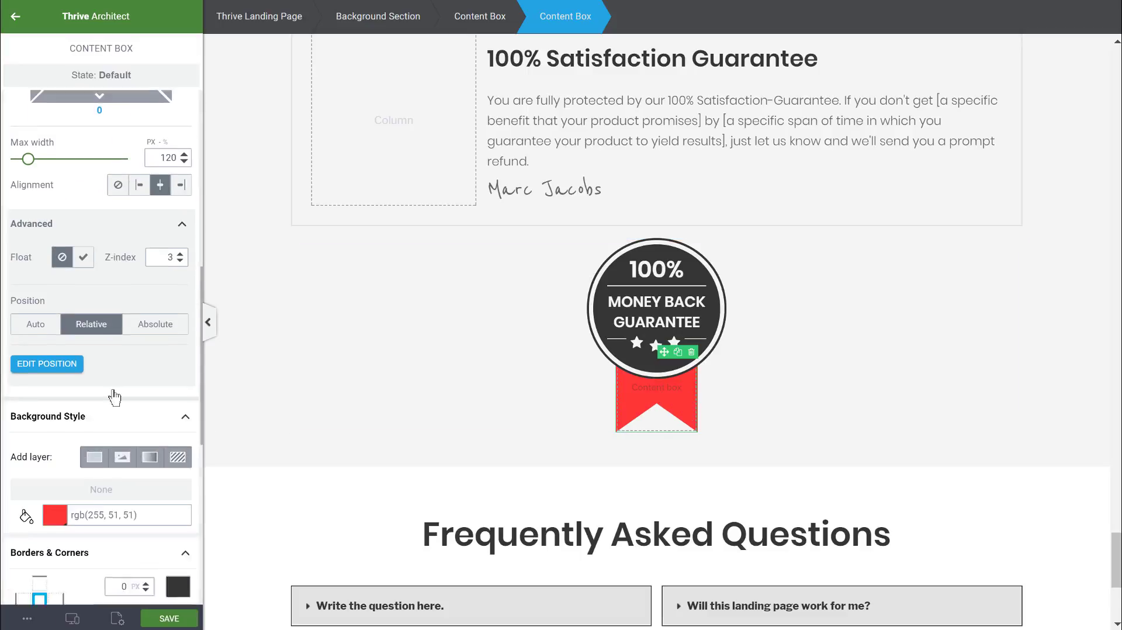
left_click(55, 473)
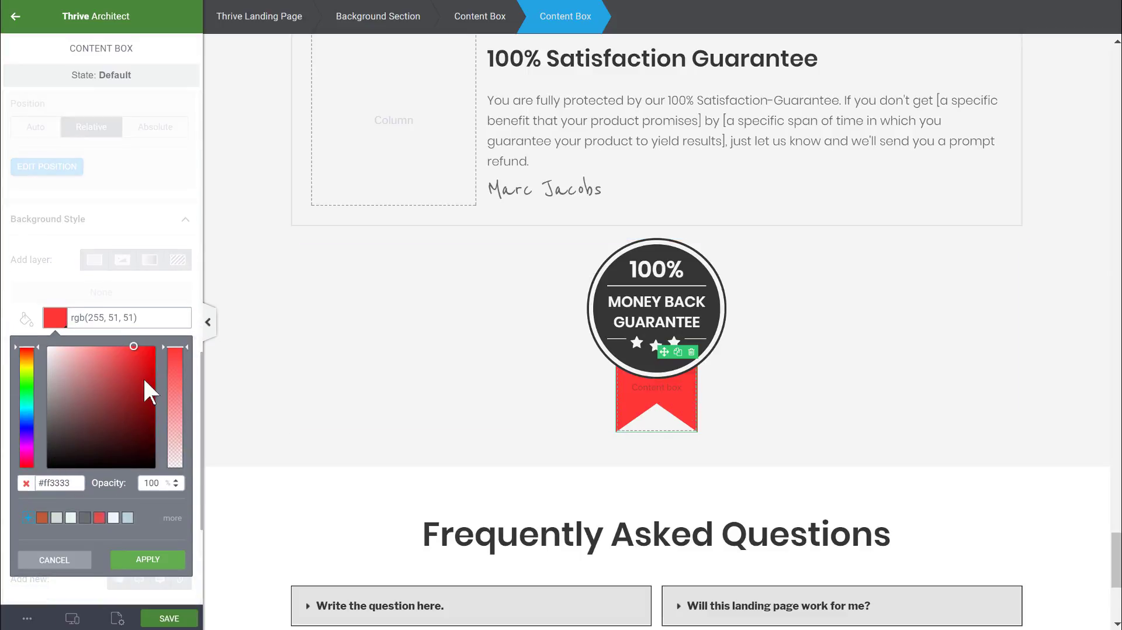
left_click(144, 381)
left_click_drag(23, 387, 30, 384)
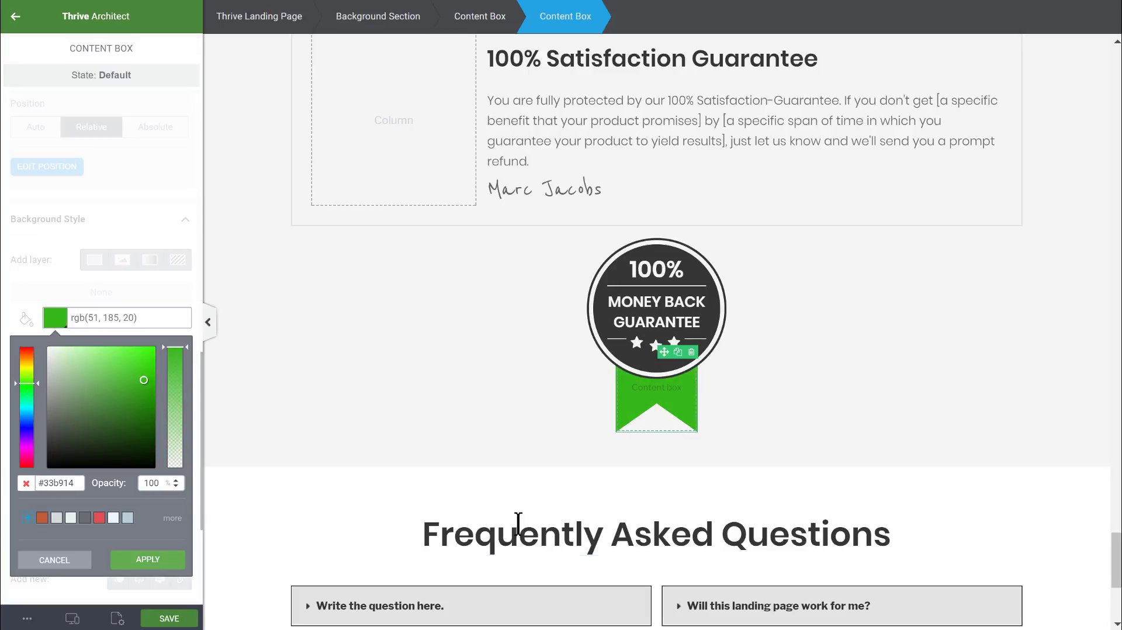
Cancel the colour change and lower the ribbon's pointer height from 39% to about 30%
left_click(82, 561)
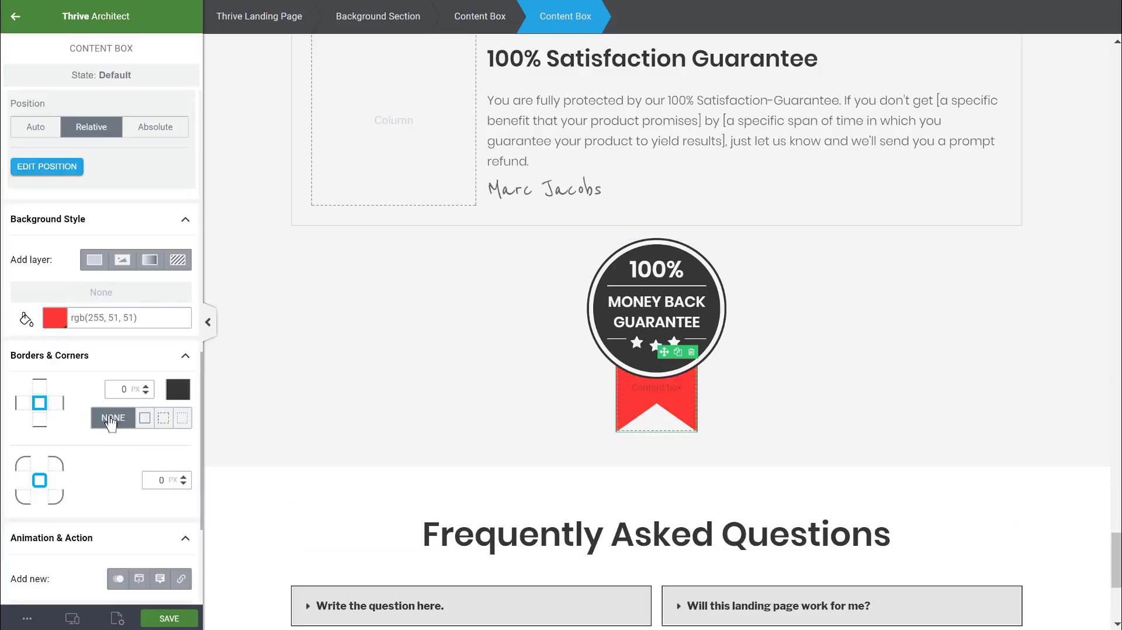
scroll(70, 401, "up", 10)
mouse_move(57, 371)
left_mouse_down()
mouse_move(71, 372)
mouse_move(52, 372)
left_mouse_up()
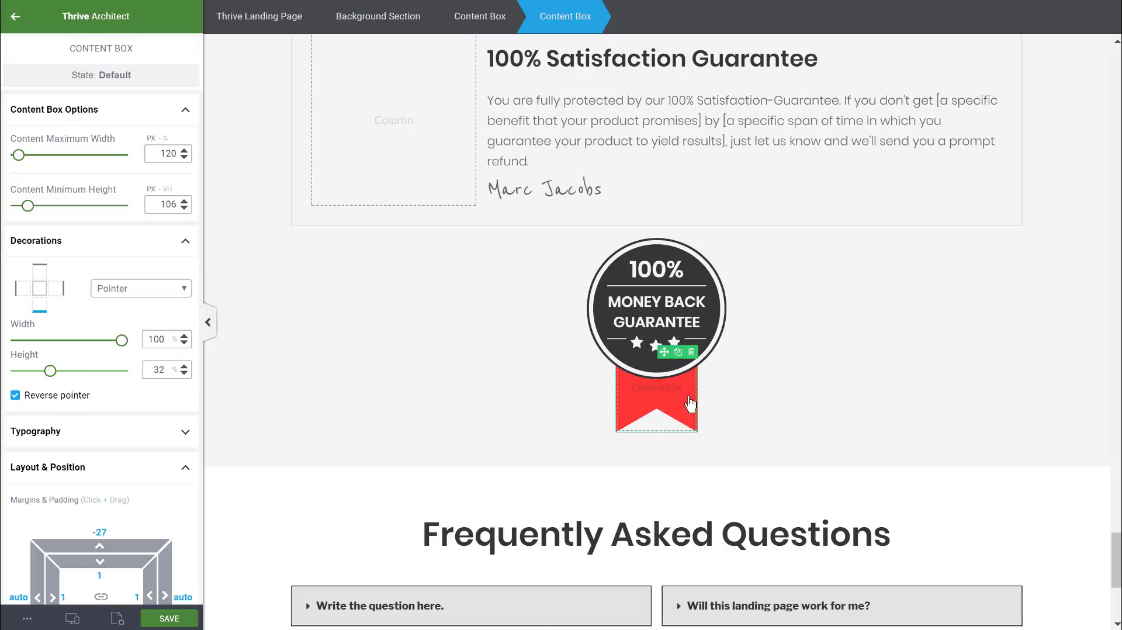
Change the circular badge's border colour to light green #38cb56
left_click(699, 261)
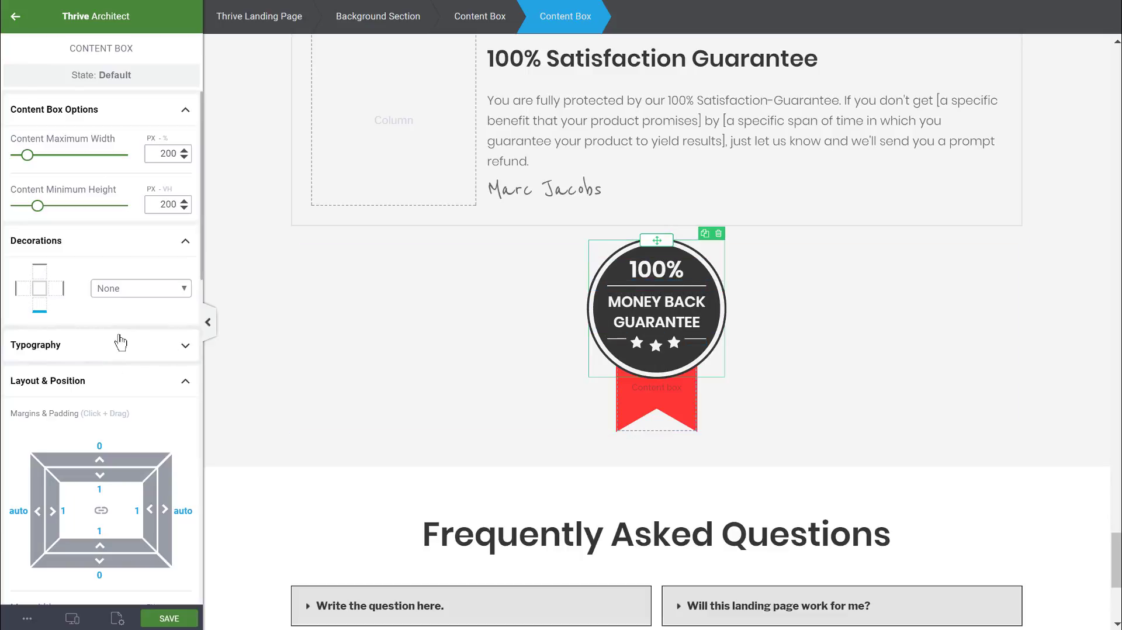
scroll(122, 344, "down", 10)
scroll(125, 362, "down", 5)
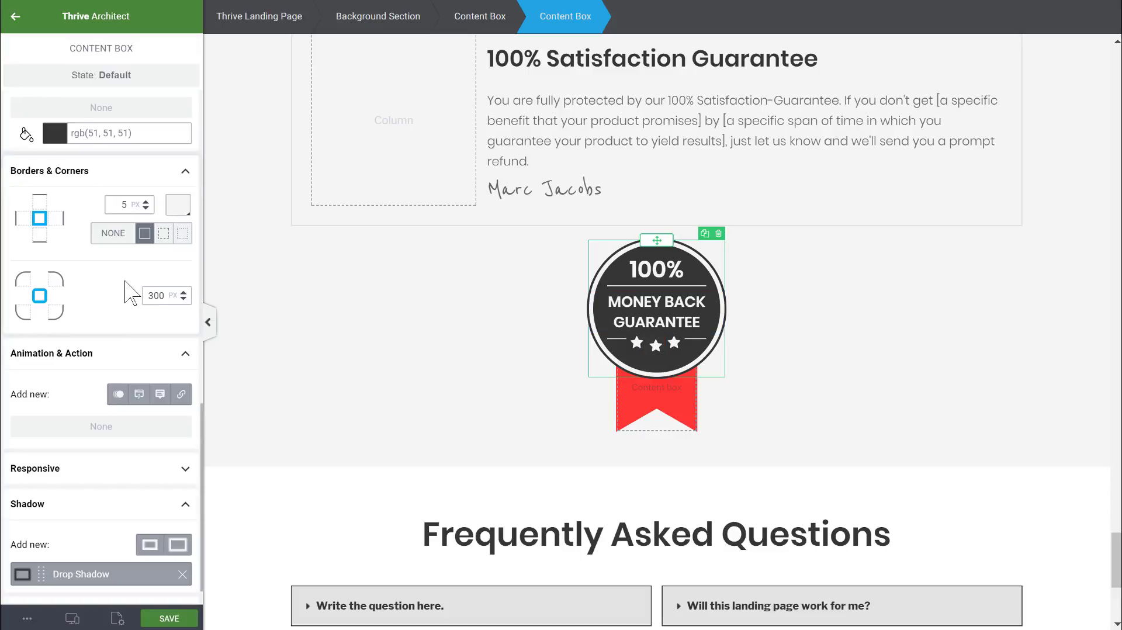
scroll(149, 313, "up", 2)
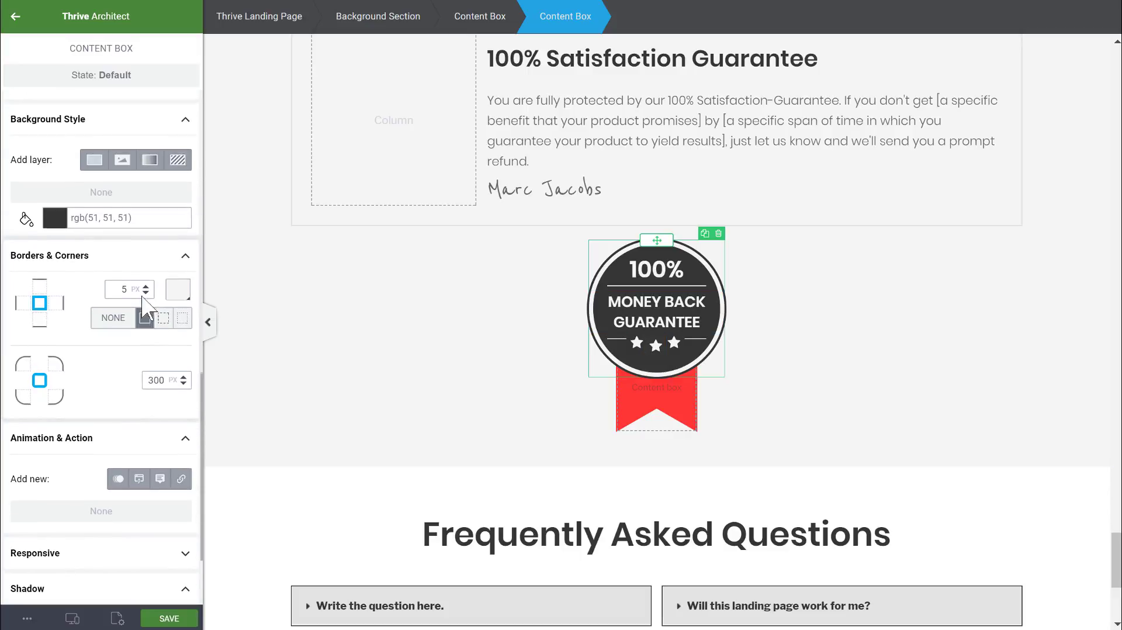
left_click(181, 292)
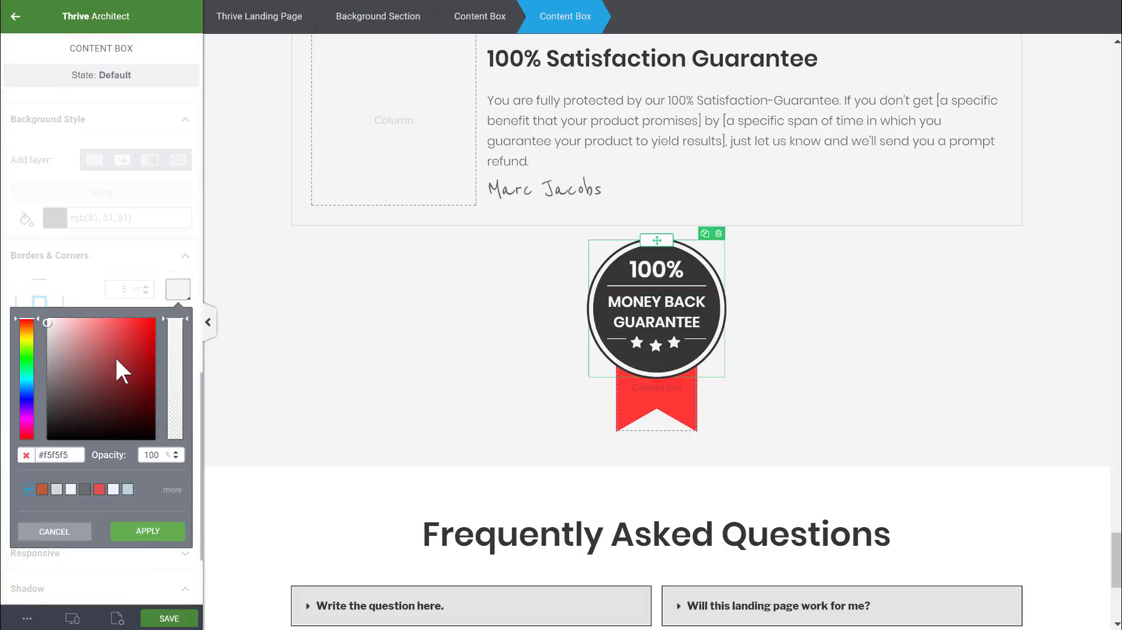
left_click_drag(141, 342, 153, 349)
left_click(23, 357)
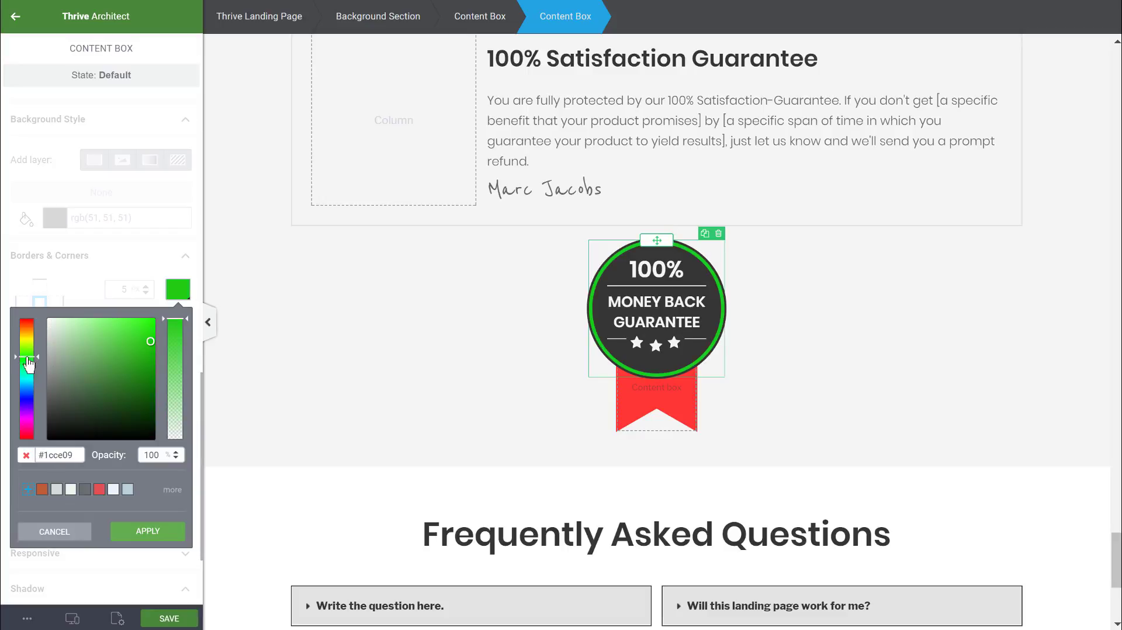
left_click(126, 344)
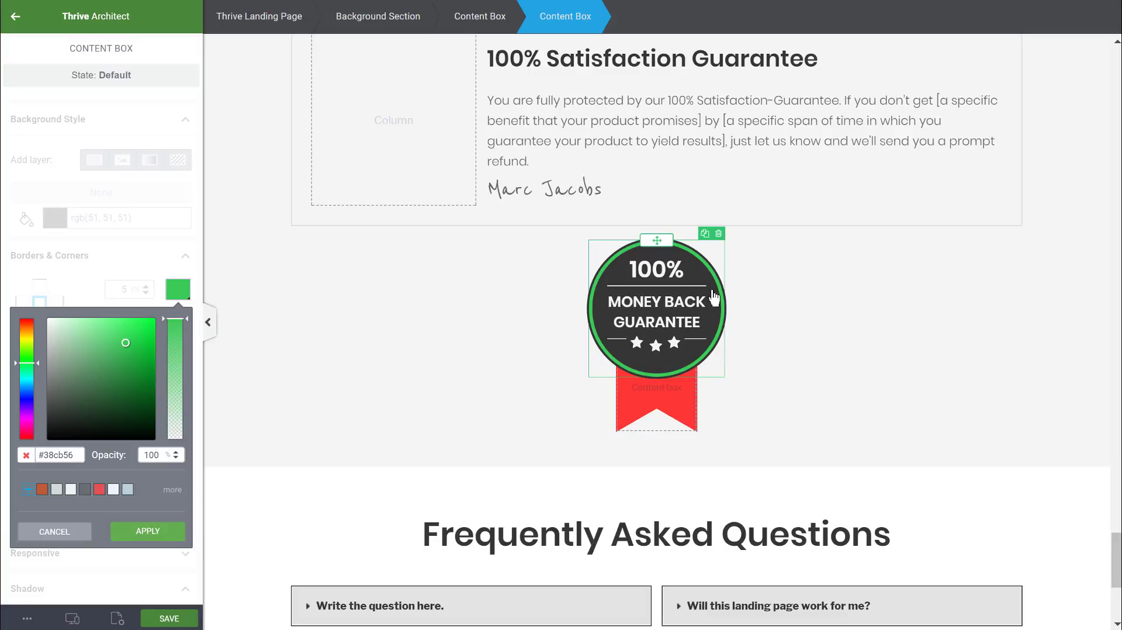
left_click(171, 532)
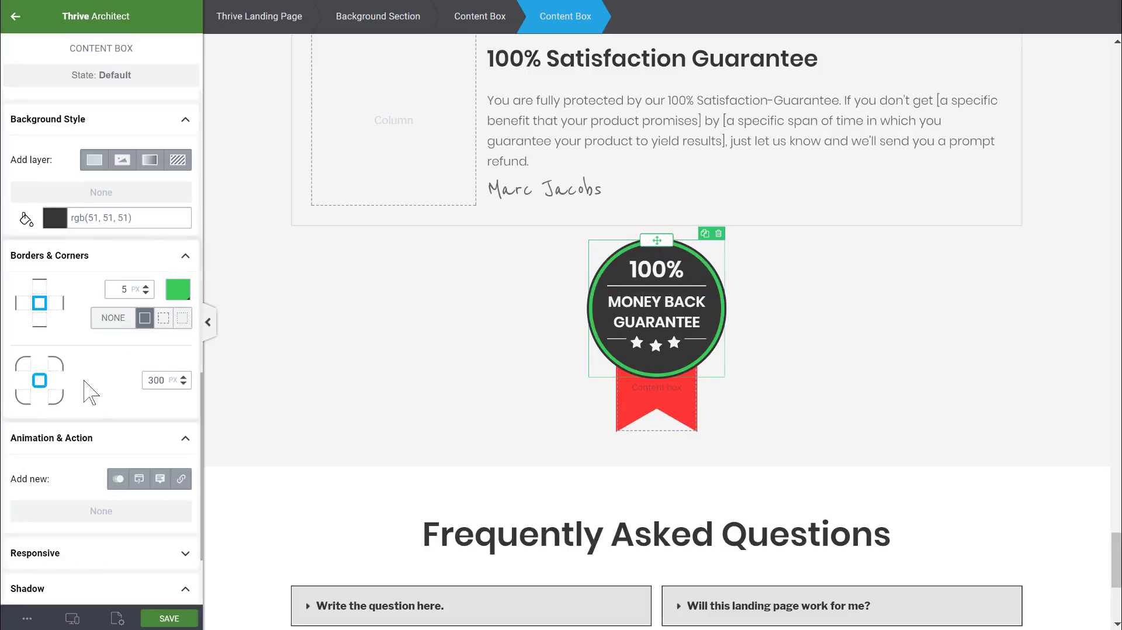
scroll(86, 387, "down", 2)
left_click(75, 548)
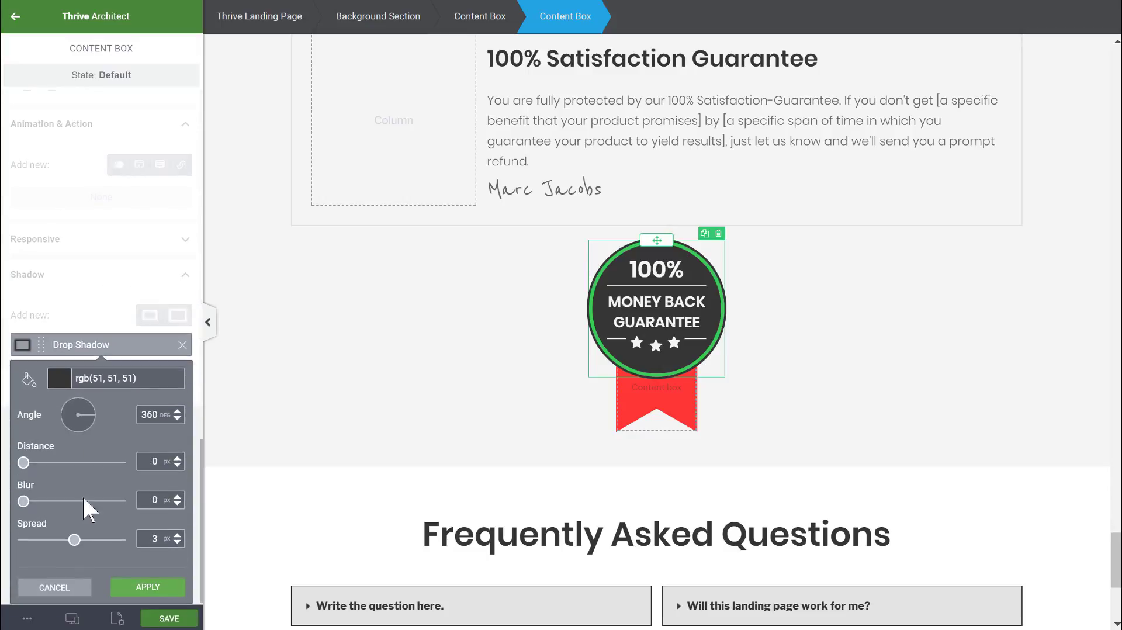
left_click(61, 378)
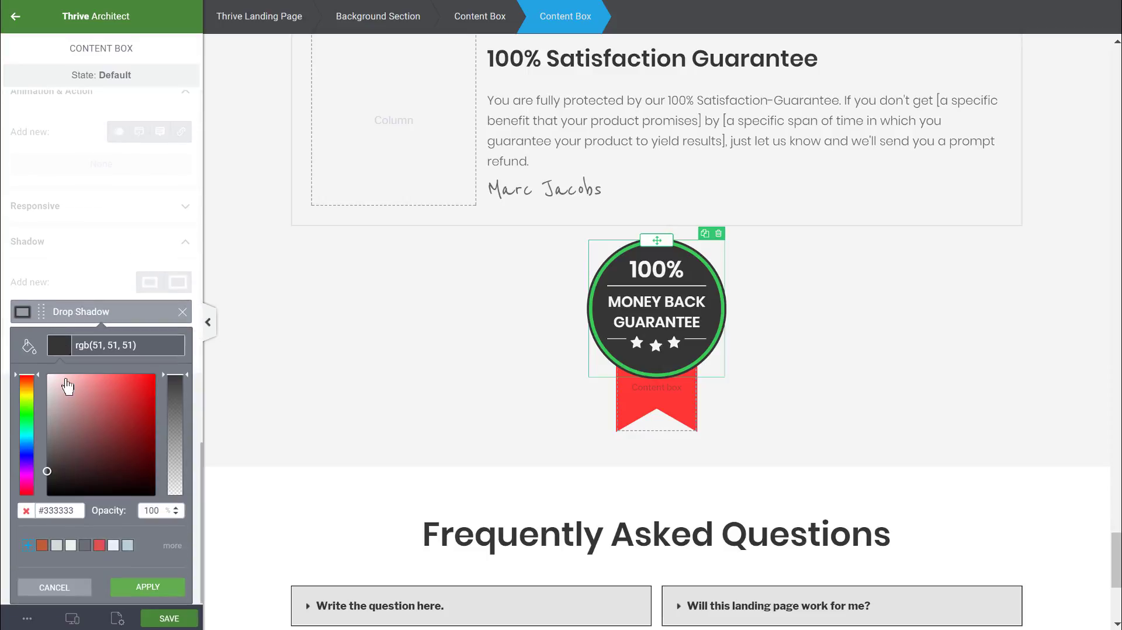
left_click(145, 402)
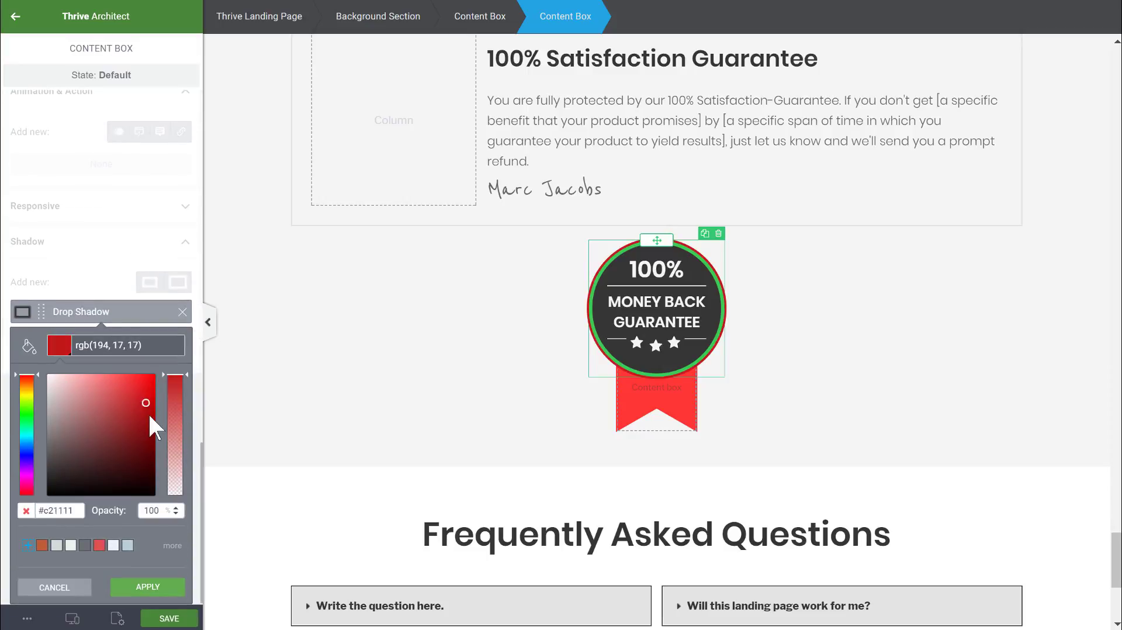
left_click(27, 453)
mouse_move(152, 402)
left_mouse_down()
mouse_move(138, 401)
mouse_move(138, 427)
mouse_move(120, 397)
left_mouse_up()
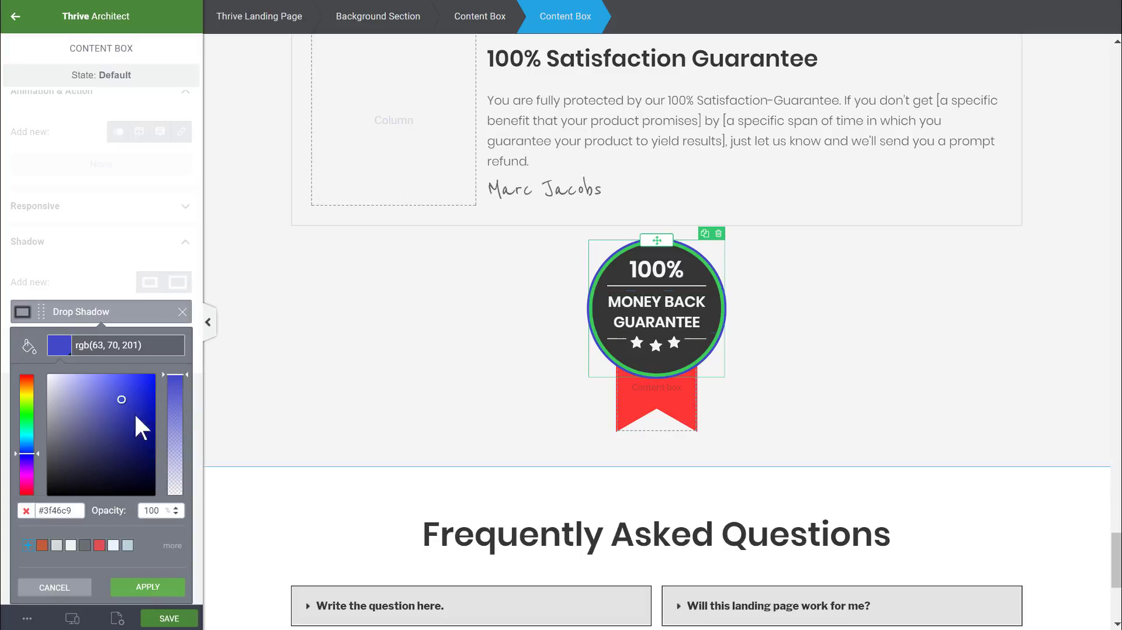
left_click(62, 588)
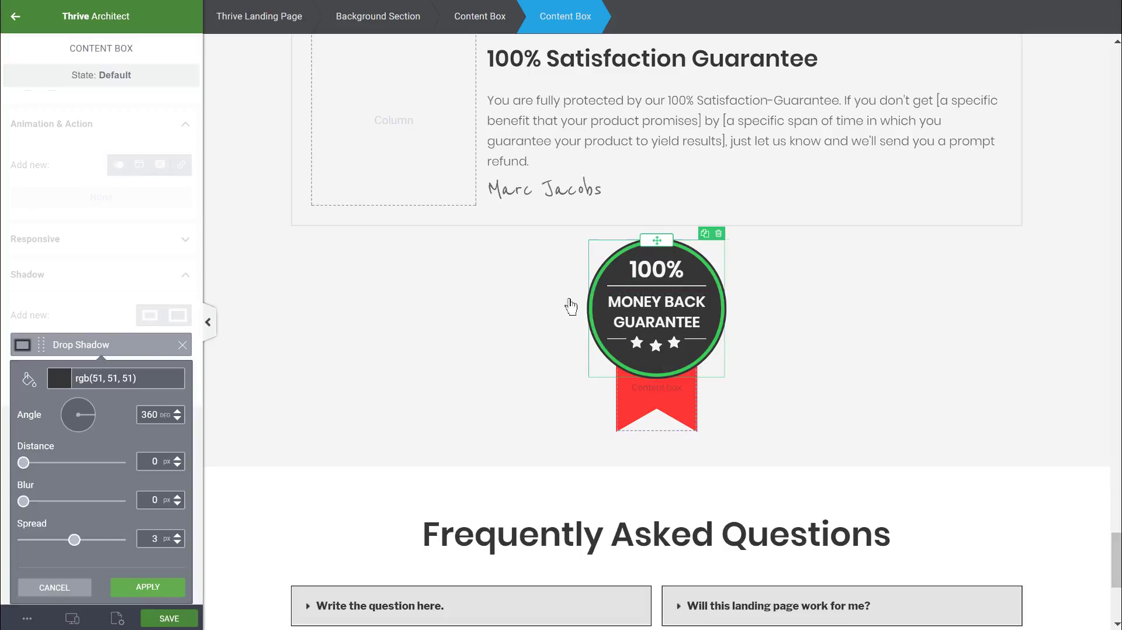
left_click(54, 587)
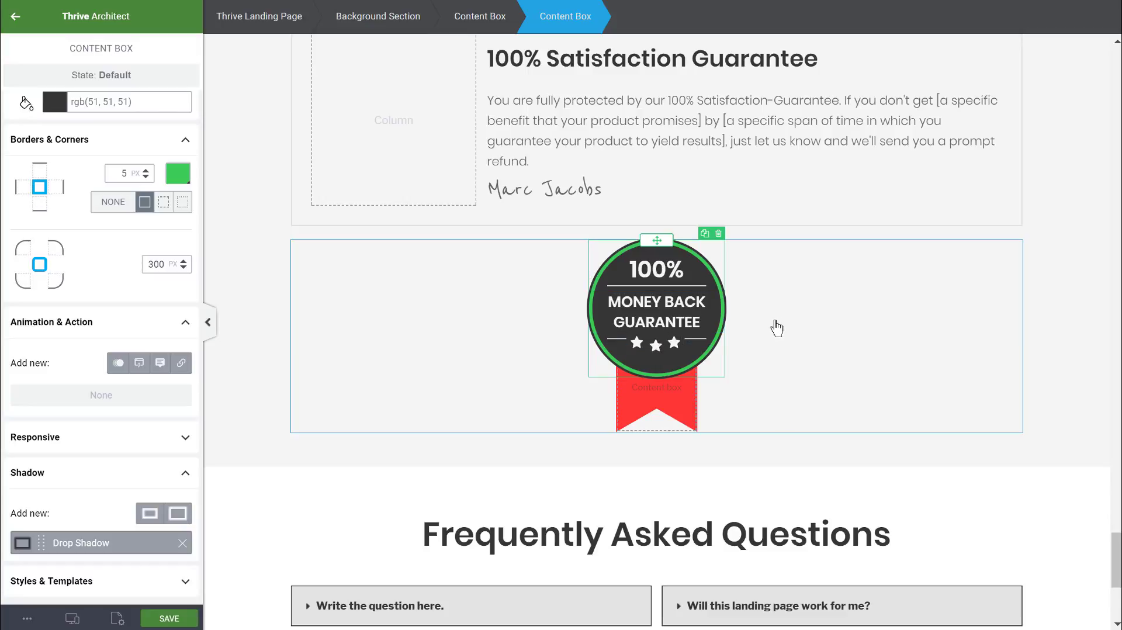
Lighten the badge background to medium grey #616161 and copy its hex value
scroll(113, 293, "up", 3)
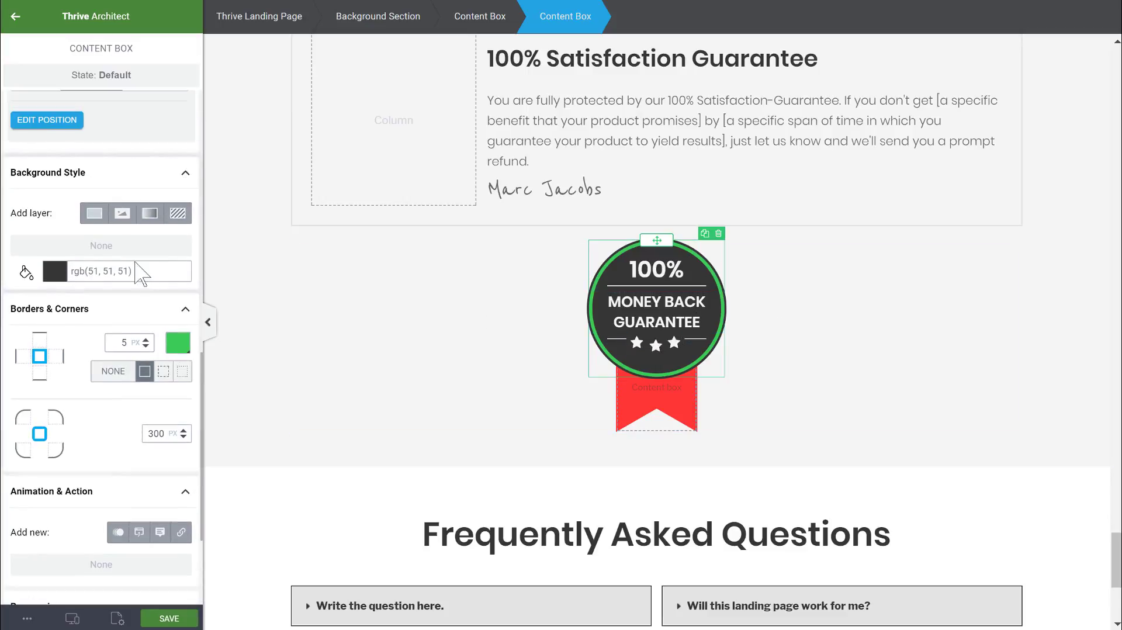
left_click(53, 272)
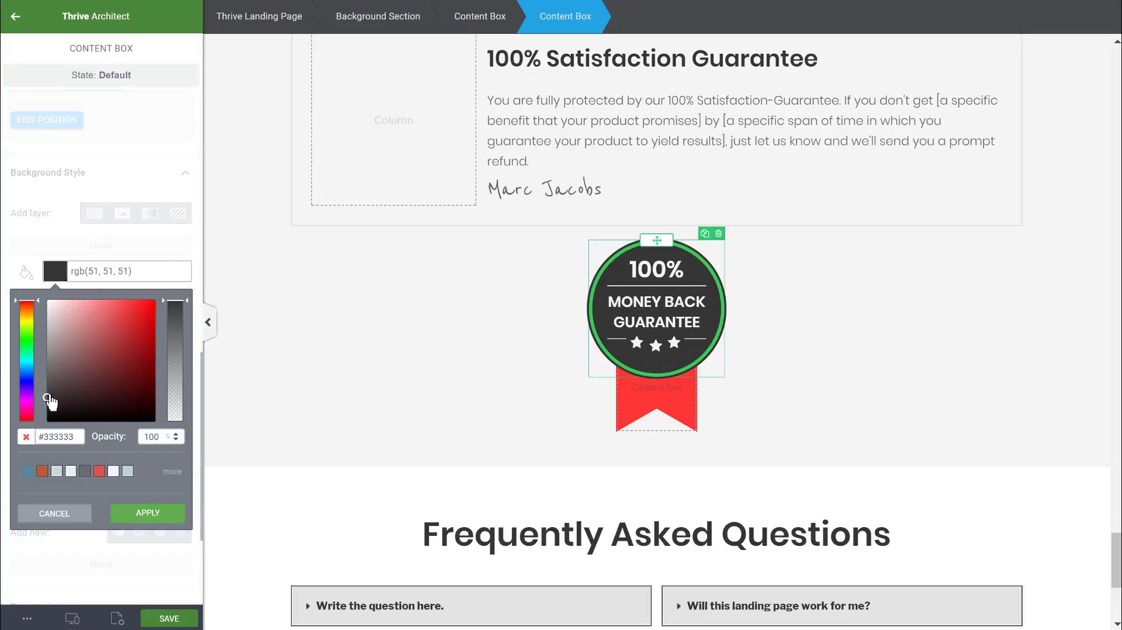
left_click_drag(50, 402, 28, 375)
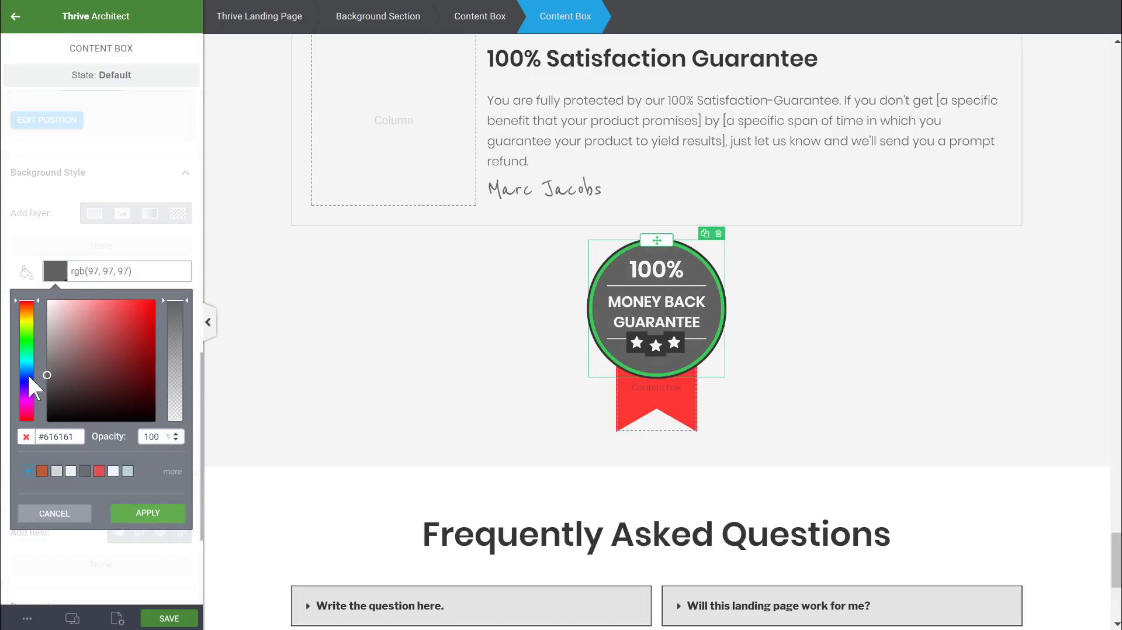
left_click(59, 437)
key("ctrl+c")
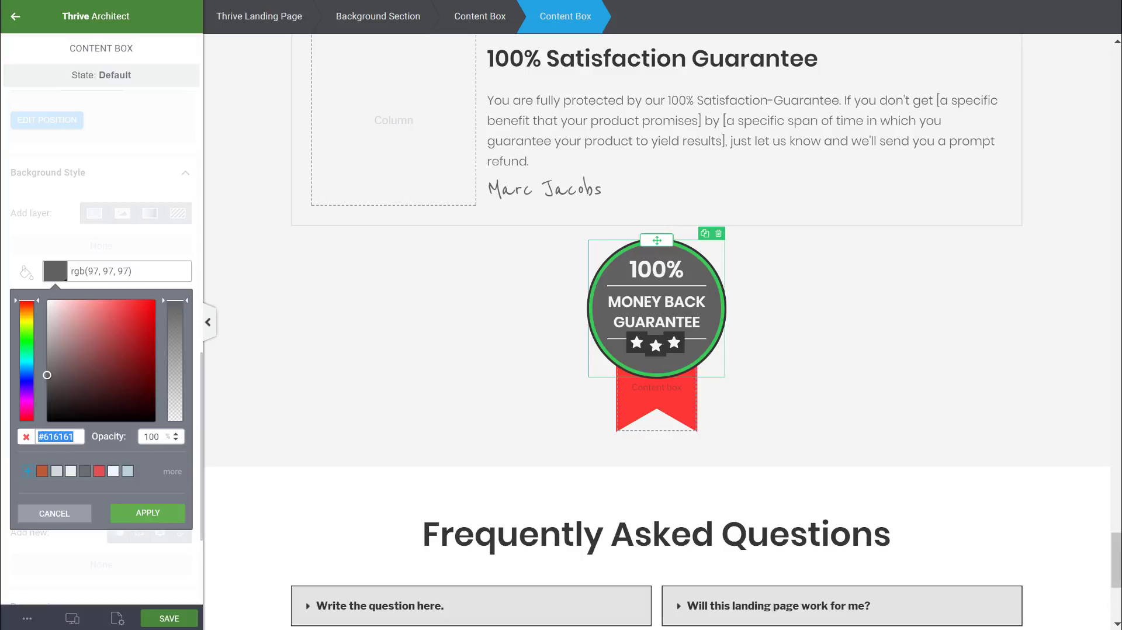
left_click(147, 513)
Paste #616161 as the badge's drop shadow colour
scroll(199, 315, "down", 3)
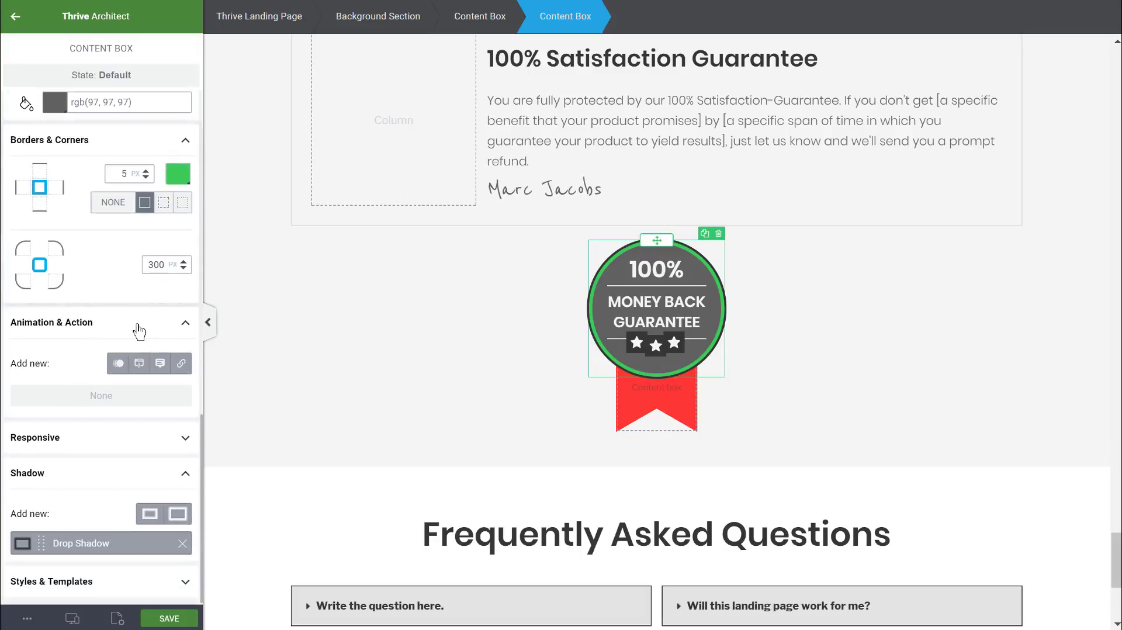
left_click(89, 543)
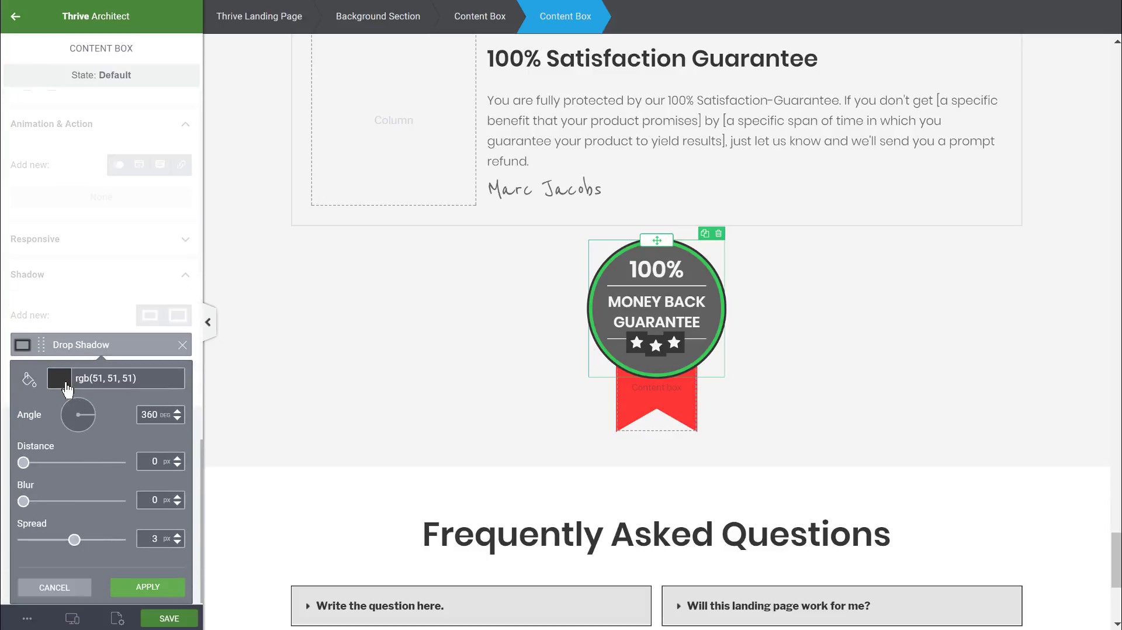
left_click(61, 378)
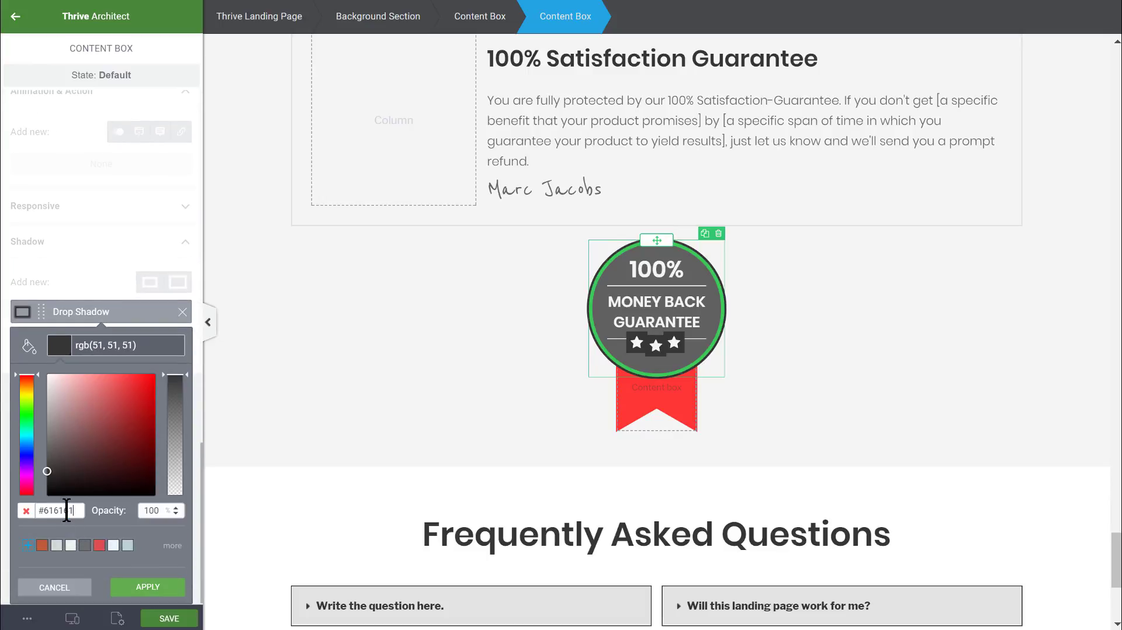
left_click(154, 591)
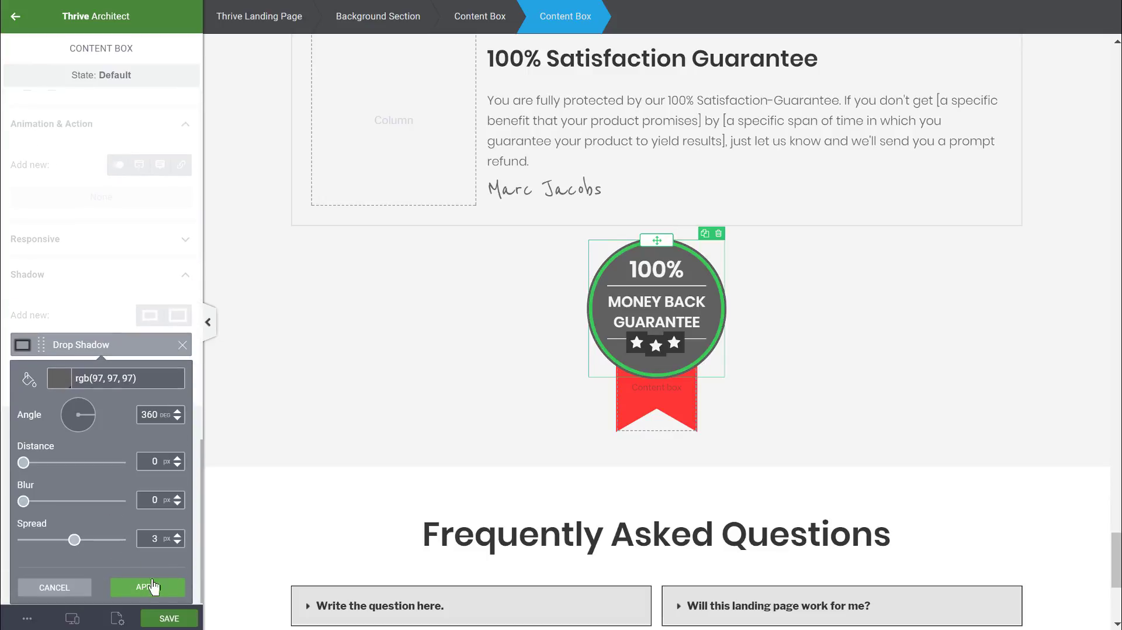
left_click(150, 586)
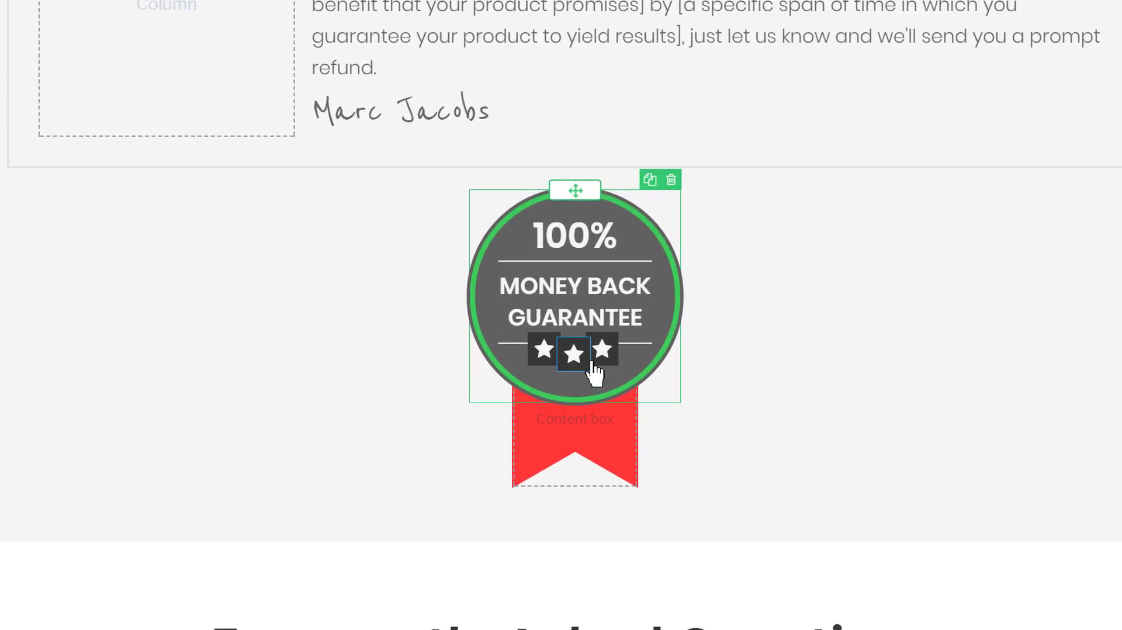
Give the middle star a #616161 grey background matching the badge
left_click(579, 371)
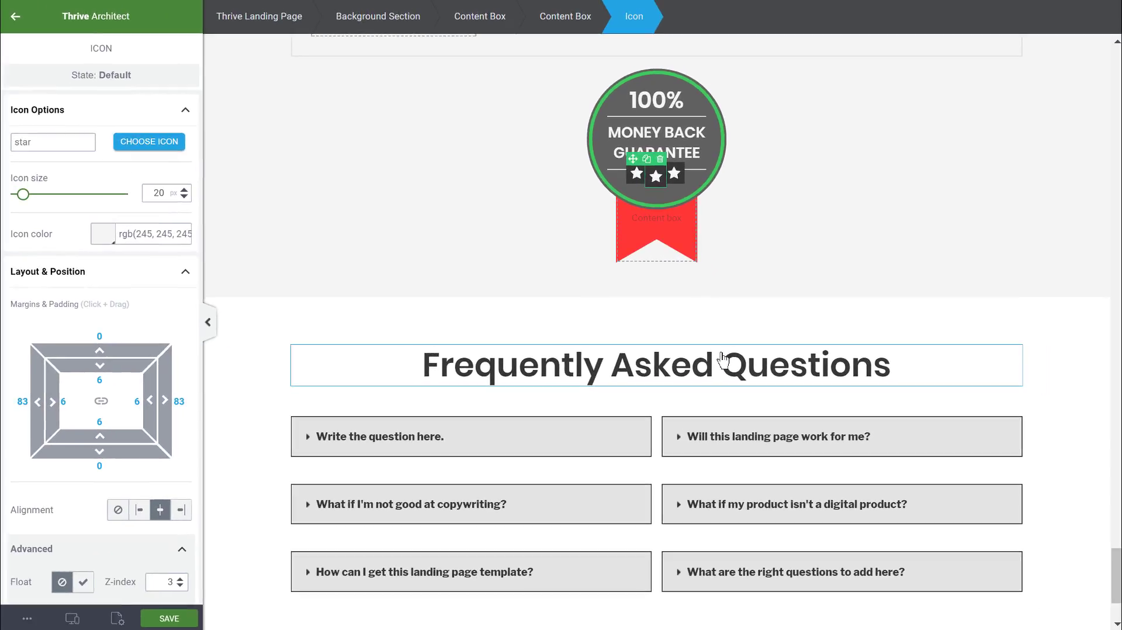
scroll(134, 403, "down", 4)
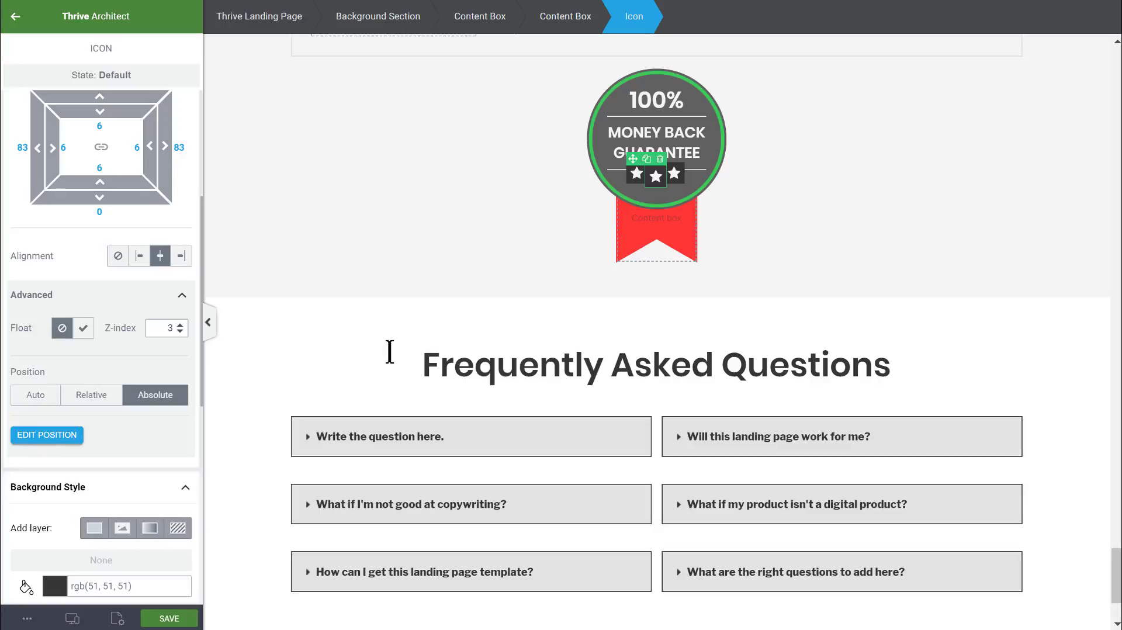
scroll(746, 281, "up", 2)
left_click(636, 259)
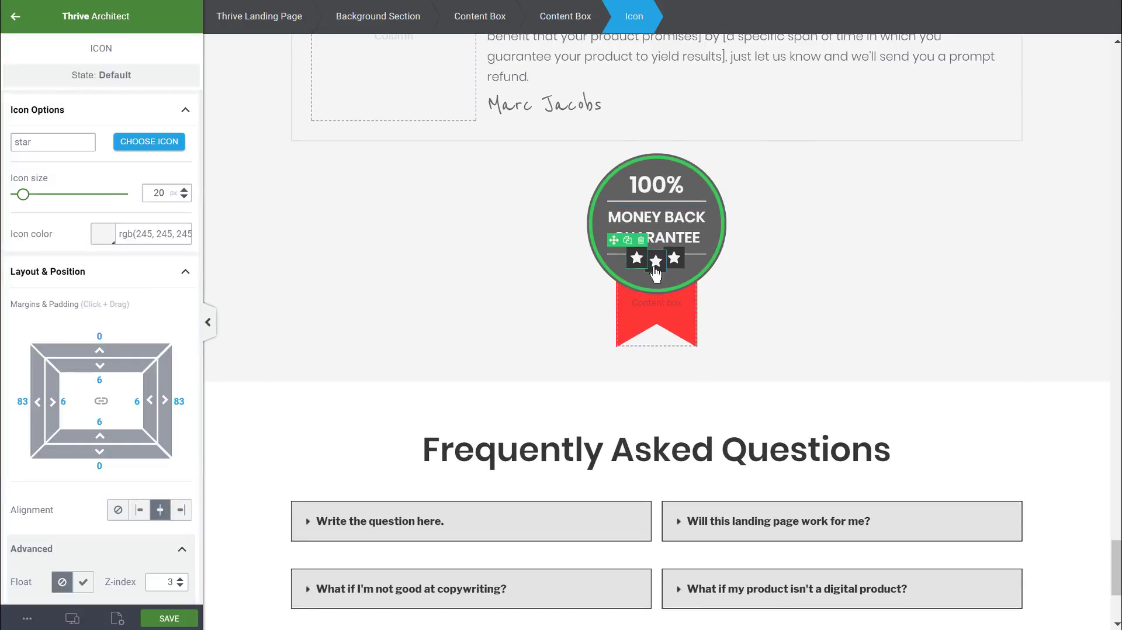
scroll(119, 267, "down", 8)
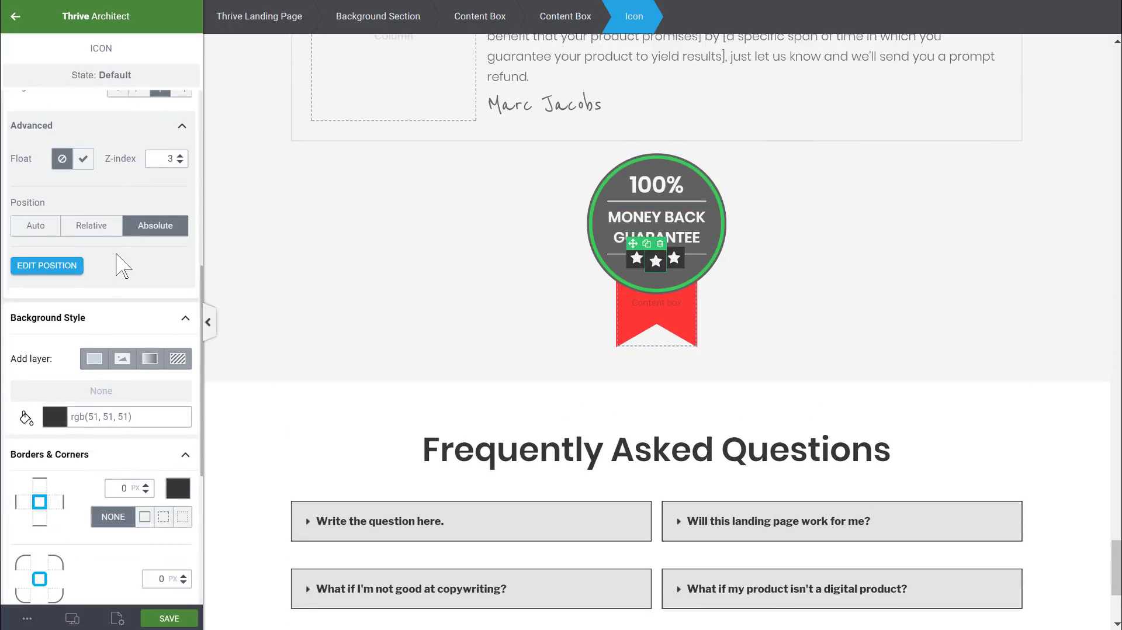
left_click(55, 247)
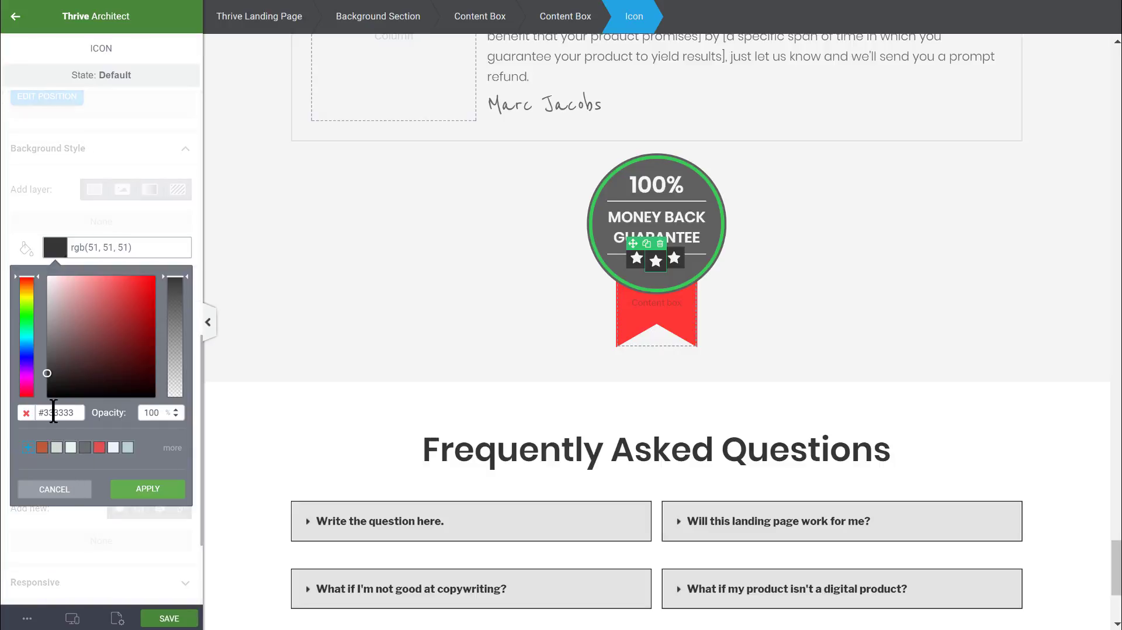
key("ctrl+v")
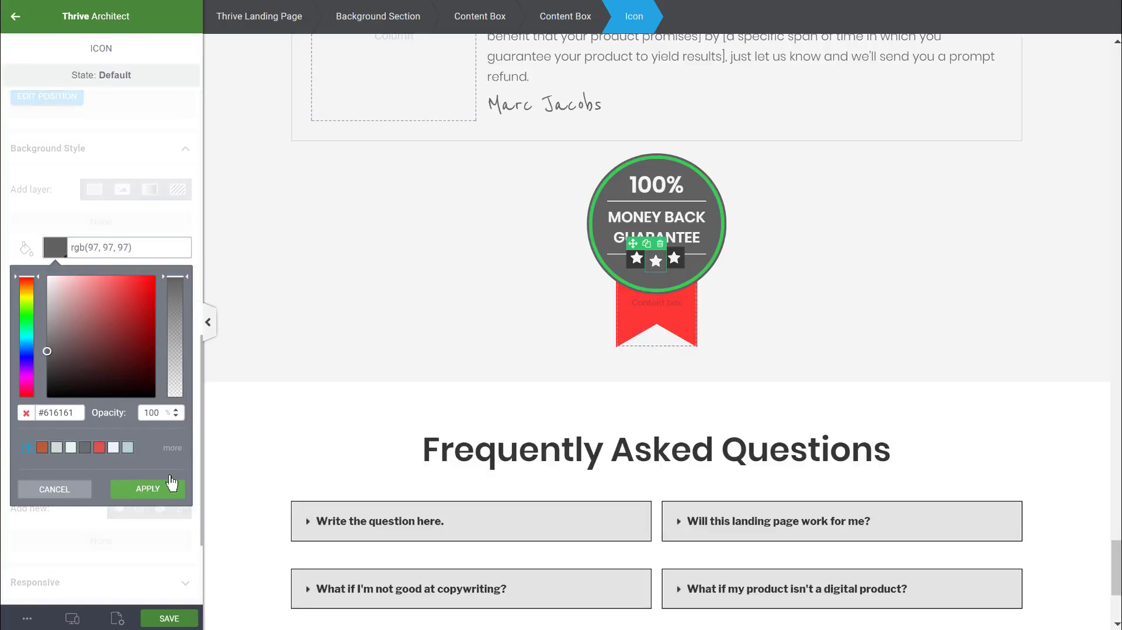
left_click(147, 488)
Apply the same #616161 grey background to the third and first stars
left_click(675, 260)
scroll(125, 390, "down", 2)
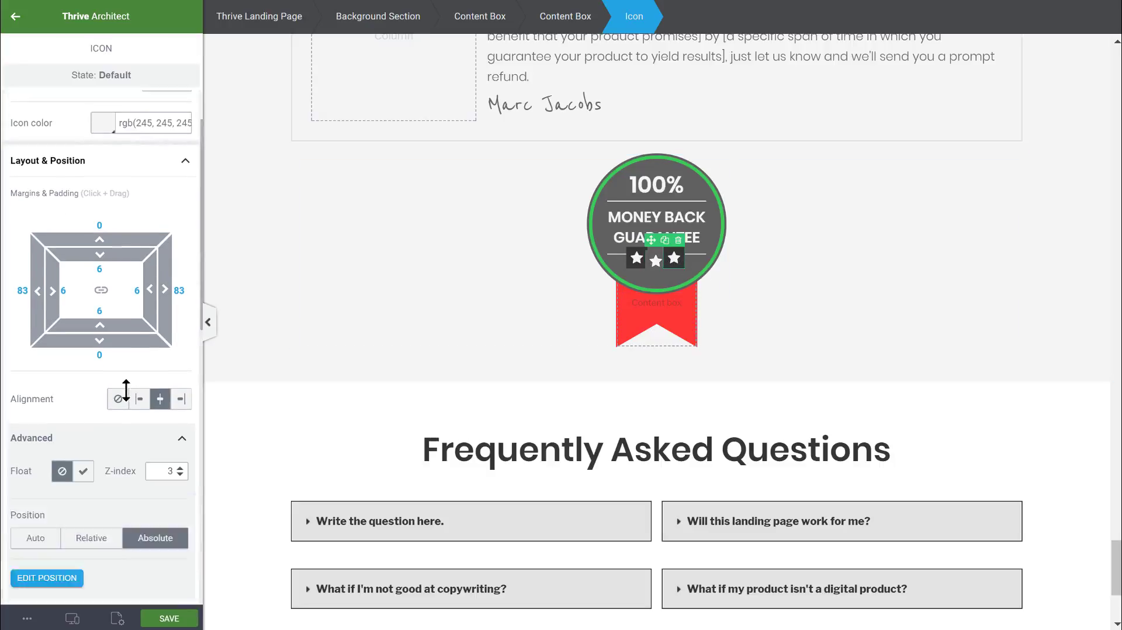
scroll(126, 390, "down", 7)
left_click(51, 333)
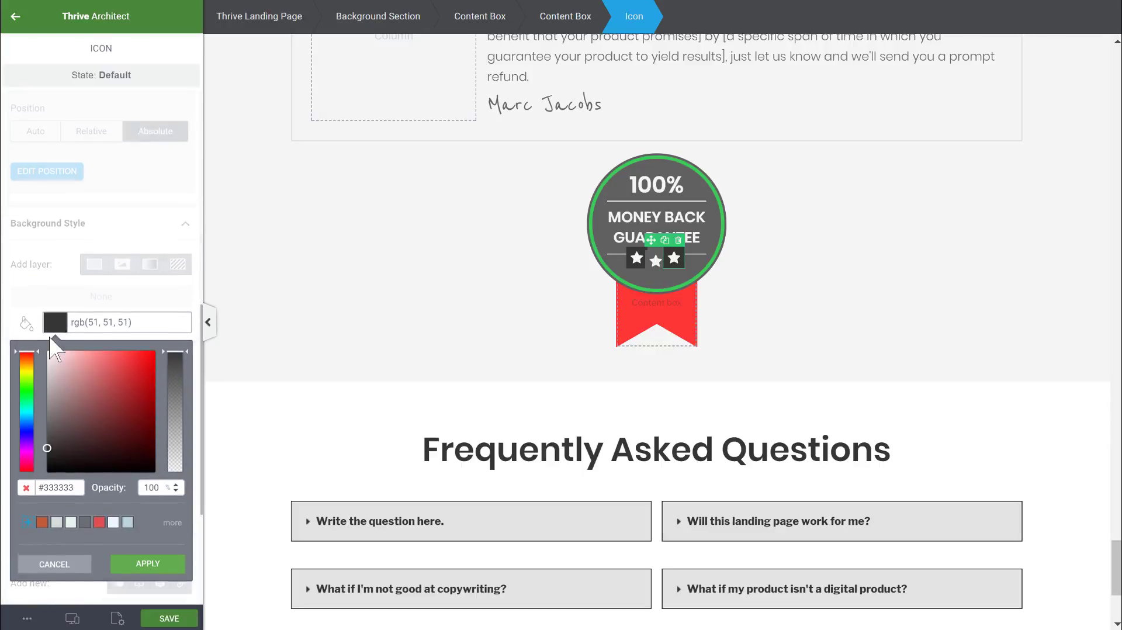
key("ctrl+v")
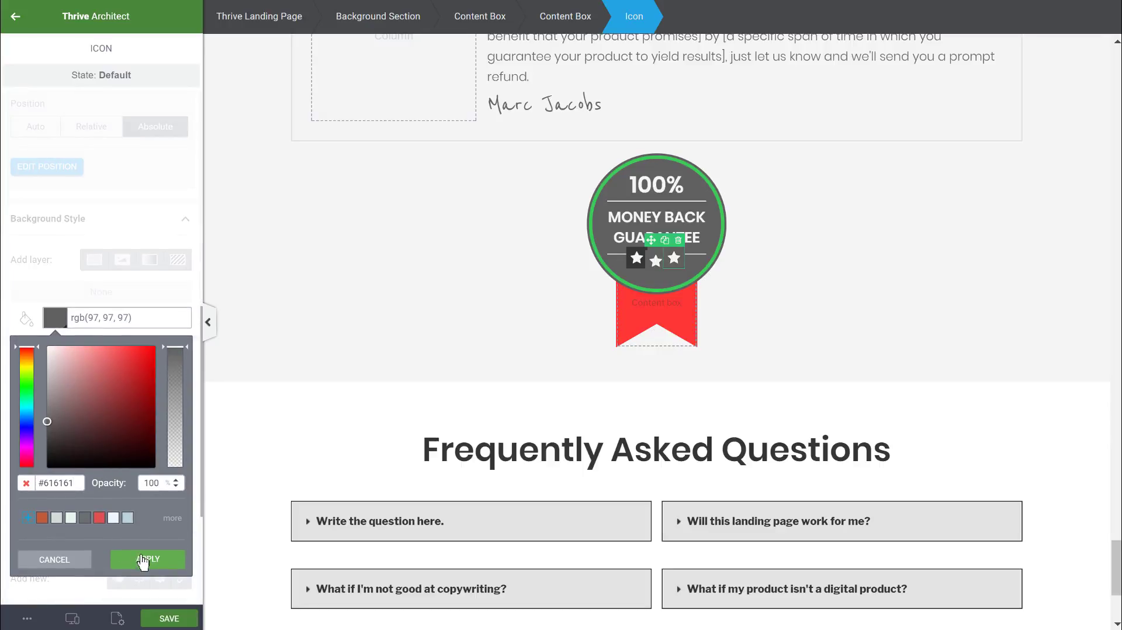
left_click(144, 560)
left_click(636, 258)
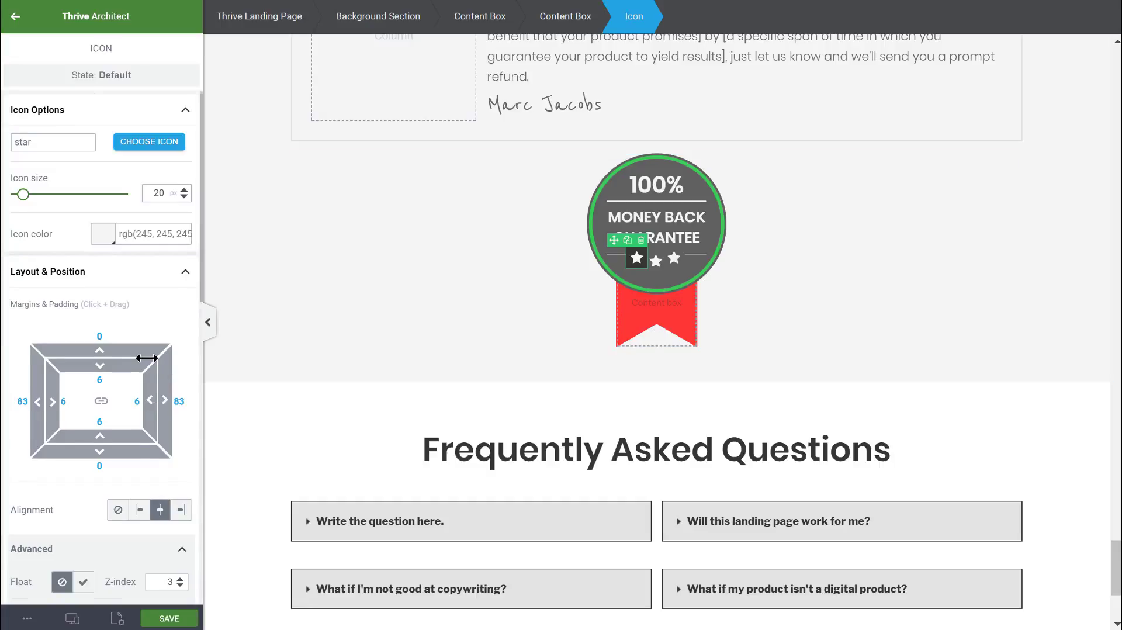
scroll(146, 358, "down", 6)
left_click(55, 423)
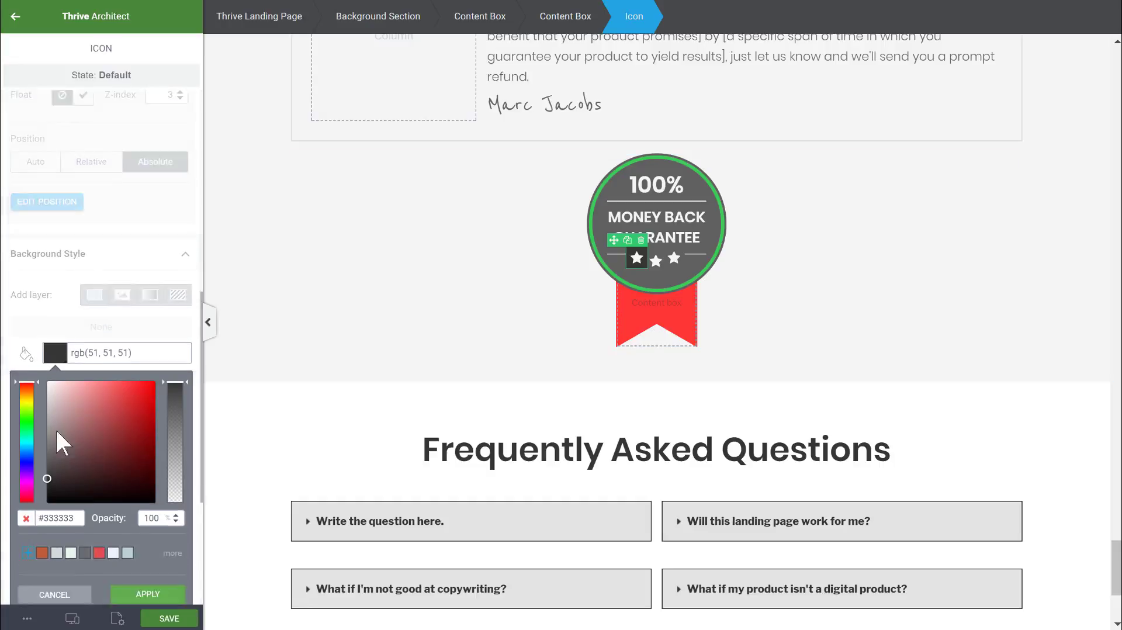
type("#616161")
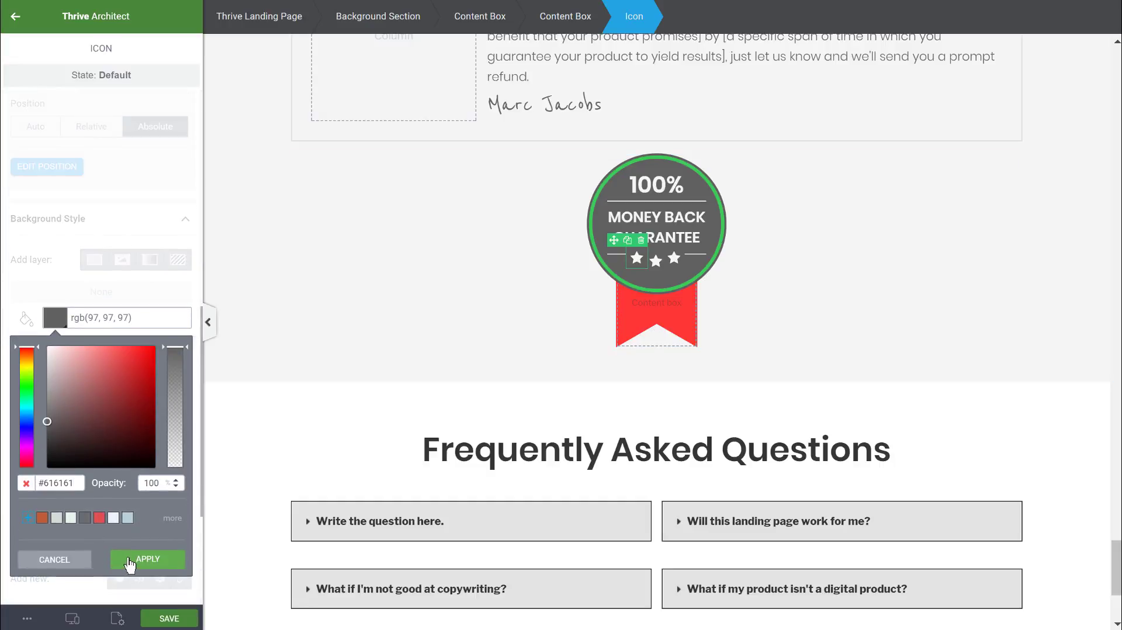
left_click(130, 561)
left_click(496, 302)
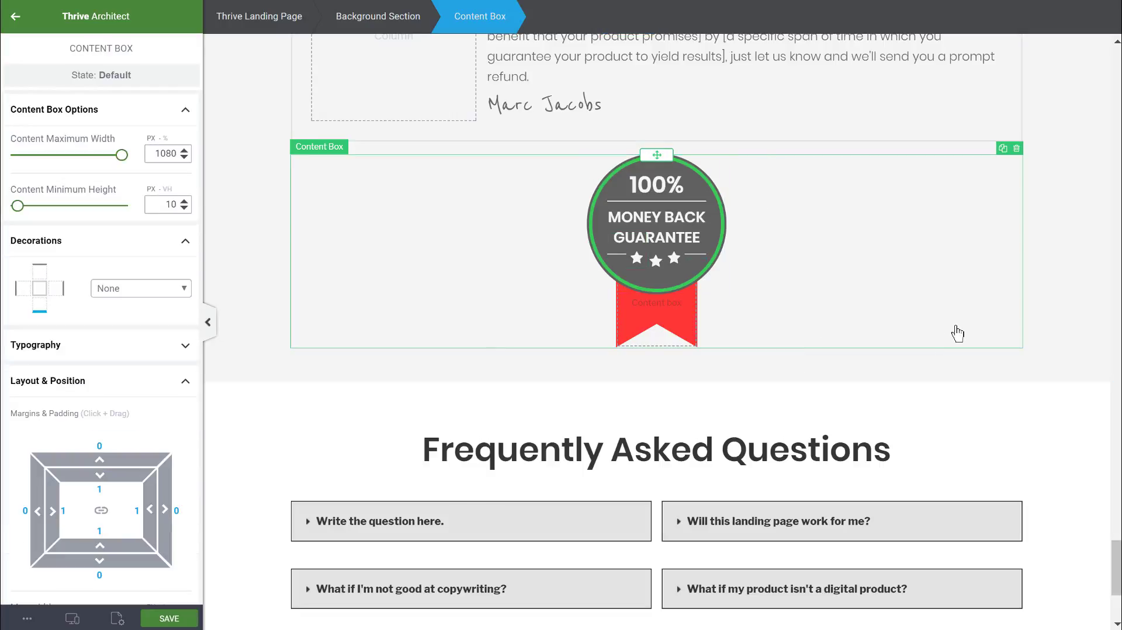
Scroll up the page to The Feature Highlights section with the rocket icon
scroll(741, 280, "down", 1)
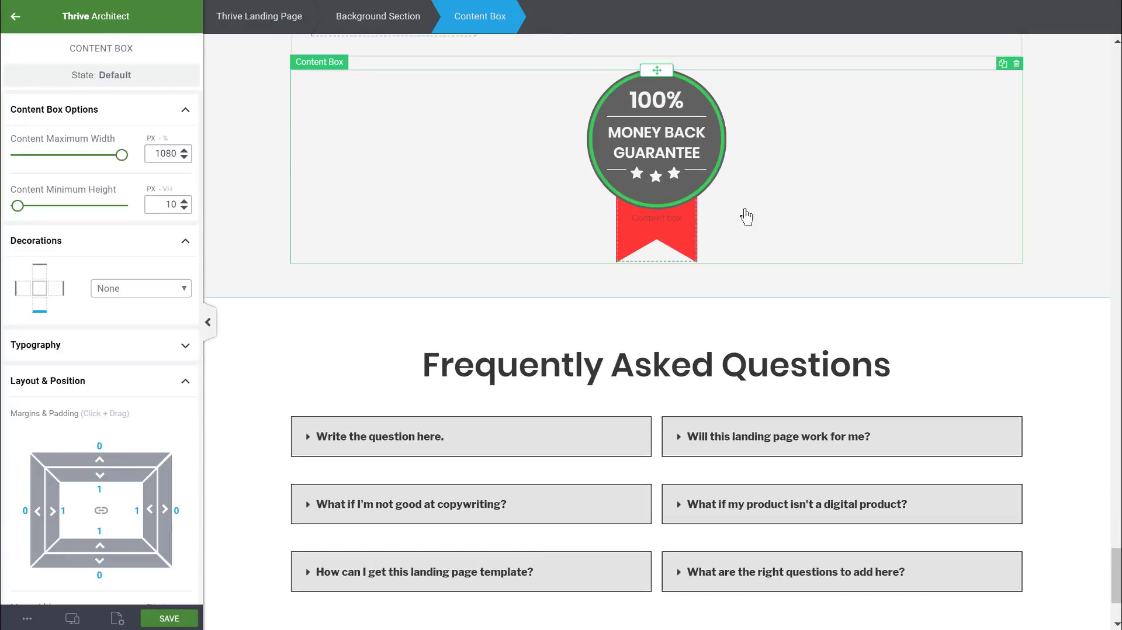
scroll(702, 216, "up", 1)
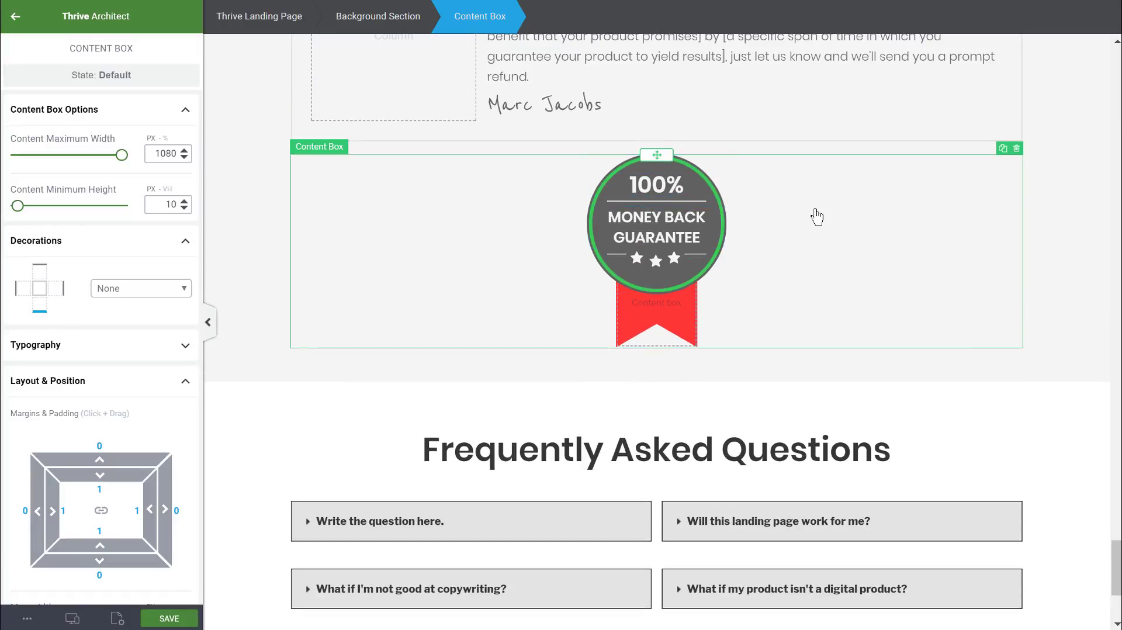
scroll(817, 217, "up", 15)
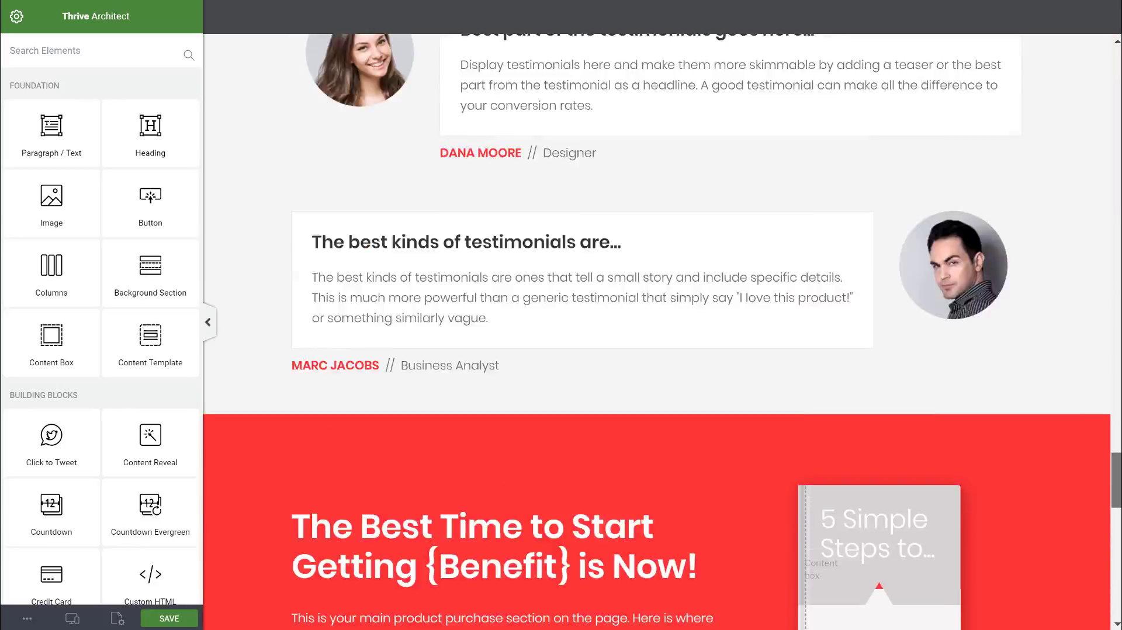
scroll(657, 327, "up", 20)
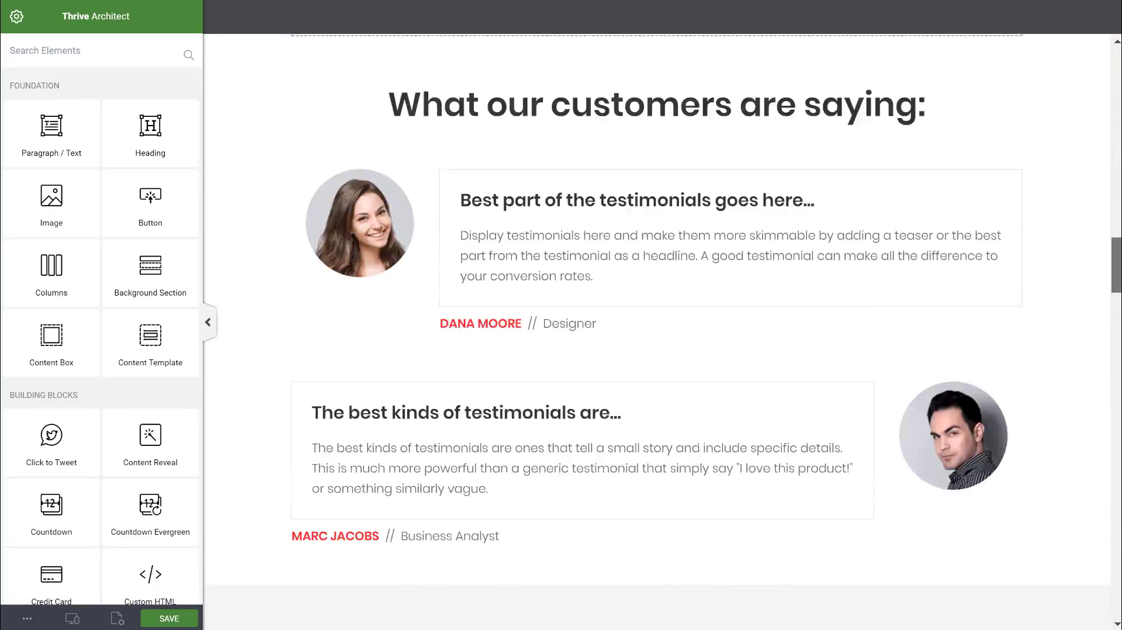
scroll(697, 285, "up", 12)
scroll(698, 285, "down", 3)
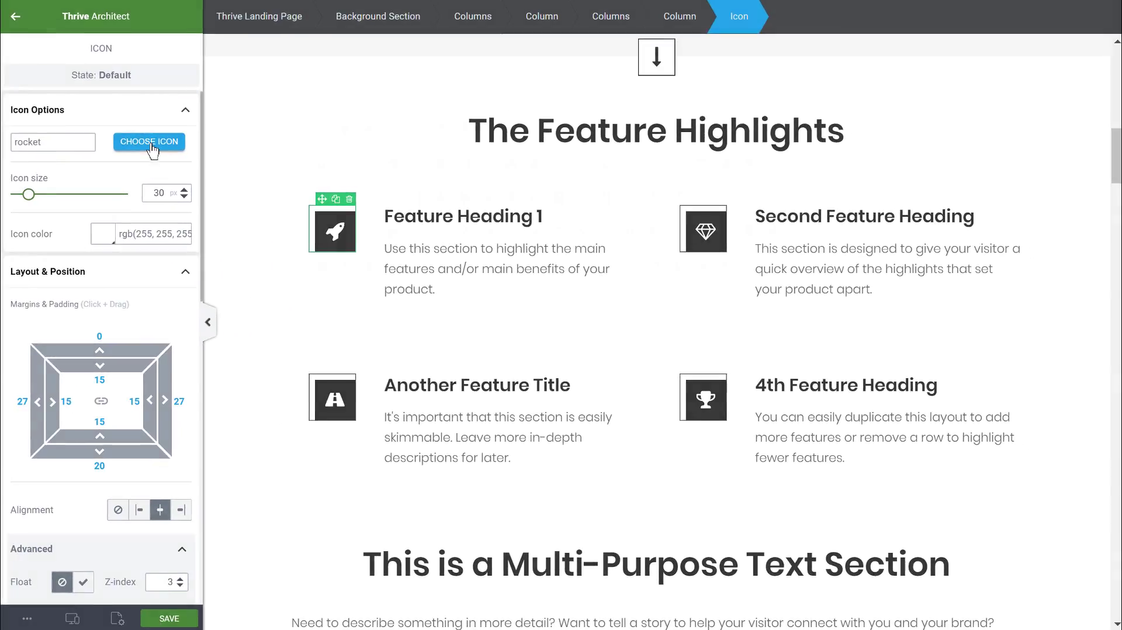
Swap the rocket for the person icon, then replace it with the tint water-drop icon
left_click(151, 142)
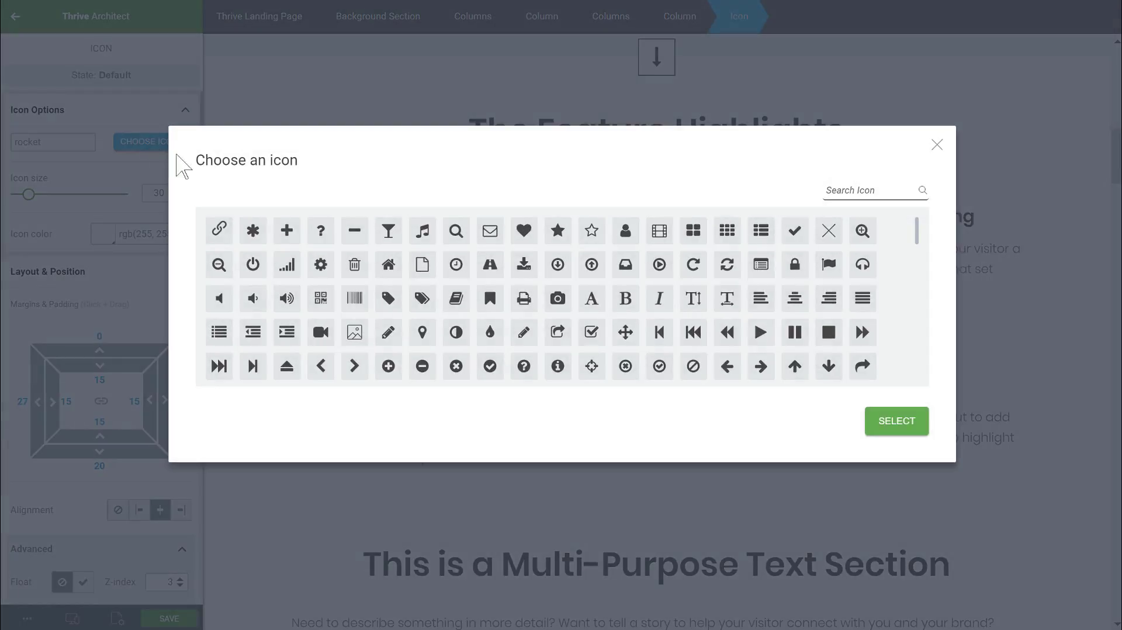
left_click(625, 231)
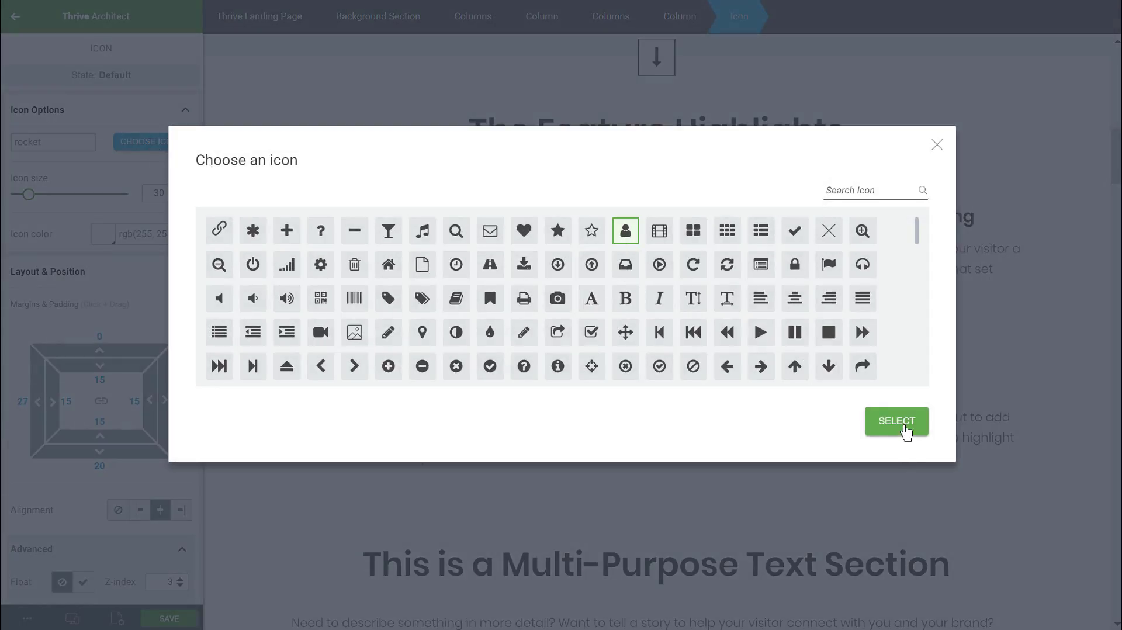
left_click(896, 422)
left_click(129, 142)
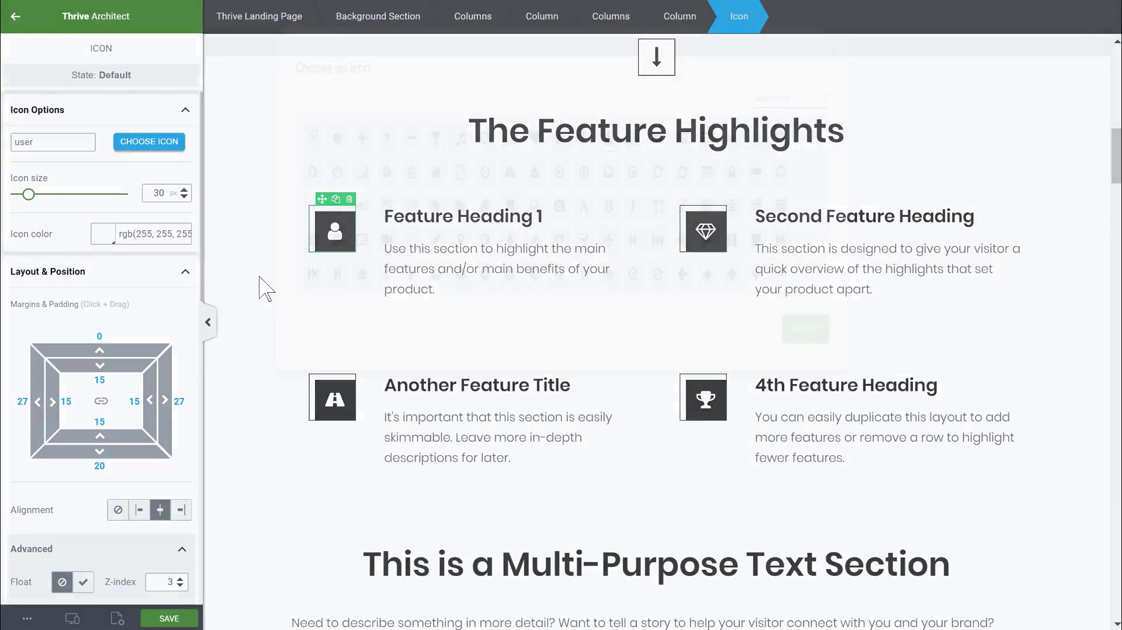
left_click(491, 333)
left_click(895, 421)
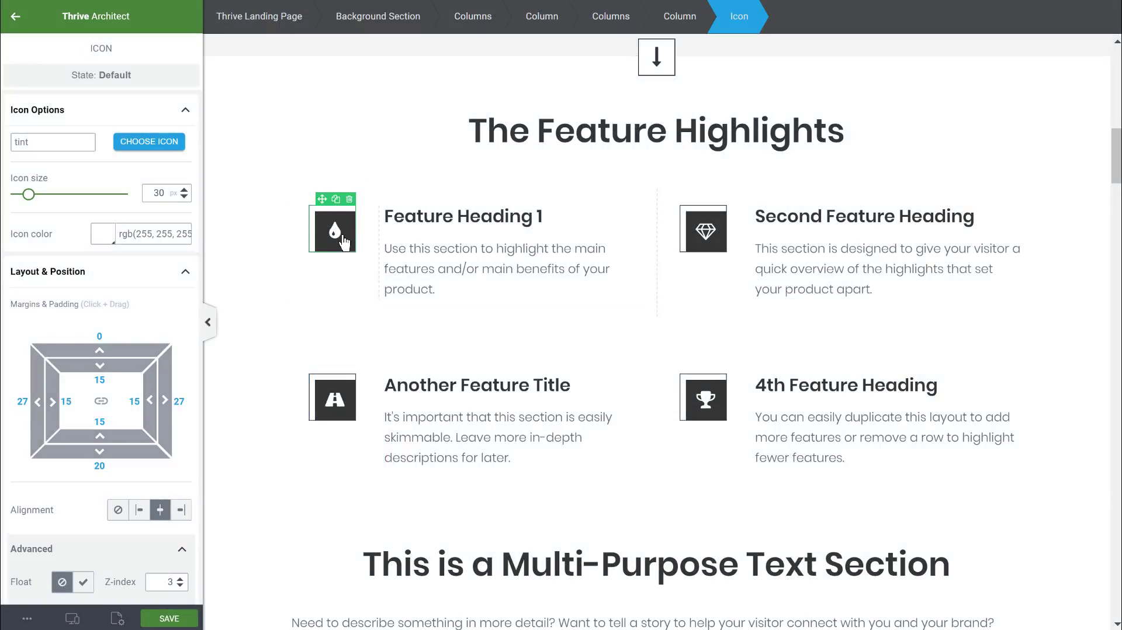
scroll(139, 275, "down", 2)
scroll(139, 275, "down", 2)
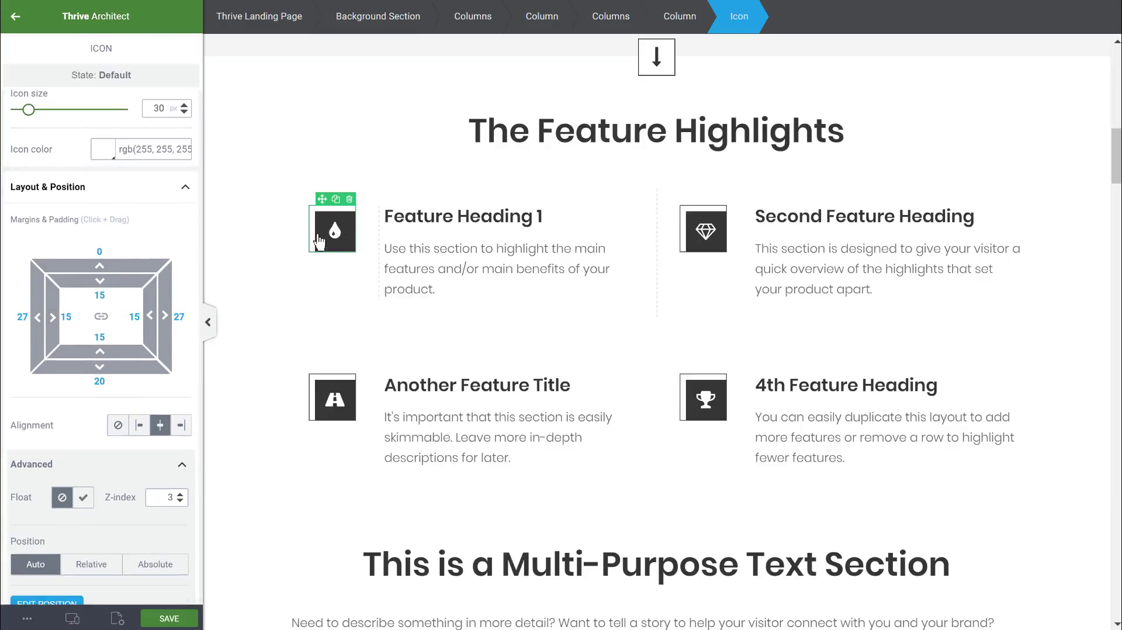
scroll(93, 321, "down", 10)
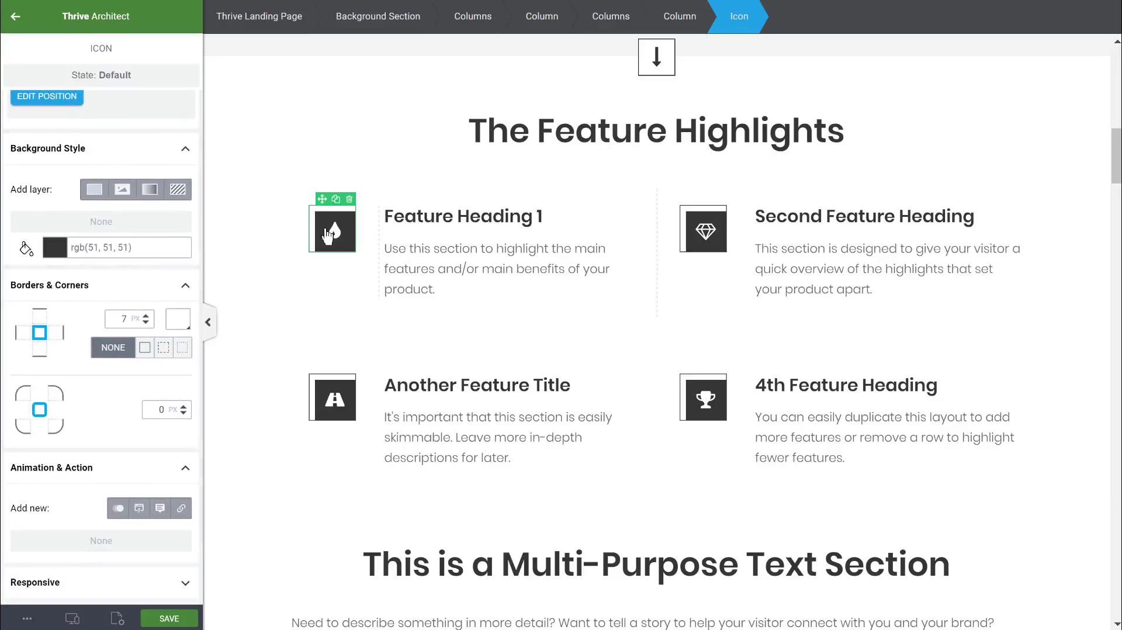
Set the water-drop icon's background to the red preset #e25050
left_click(55, 247)
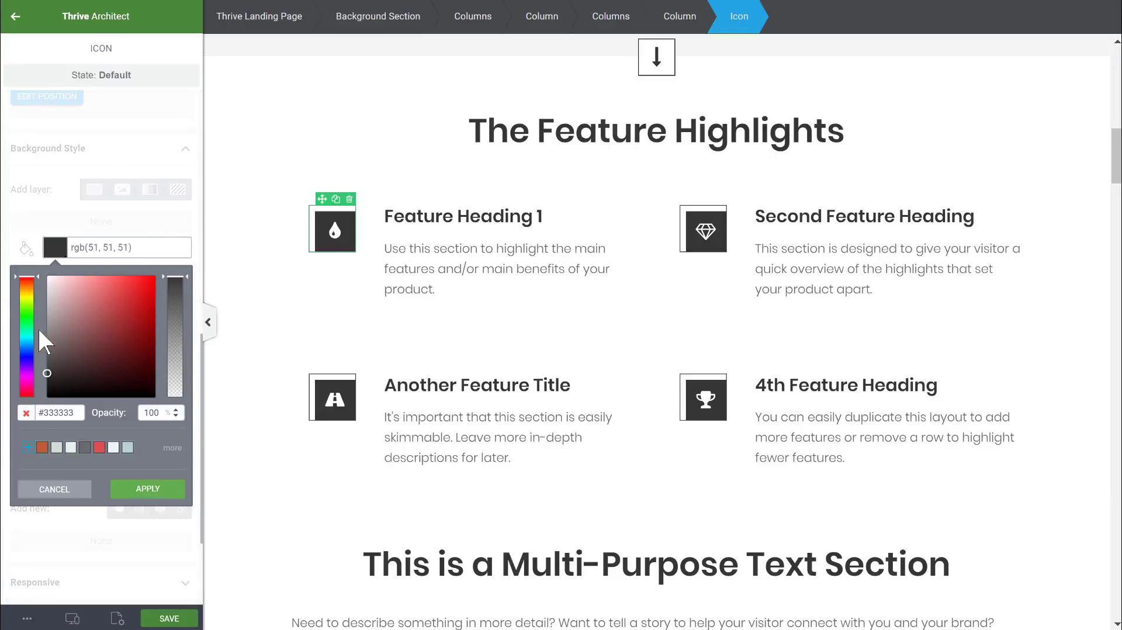
left_click(99, 447)
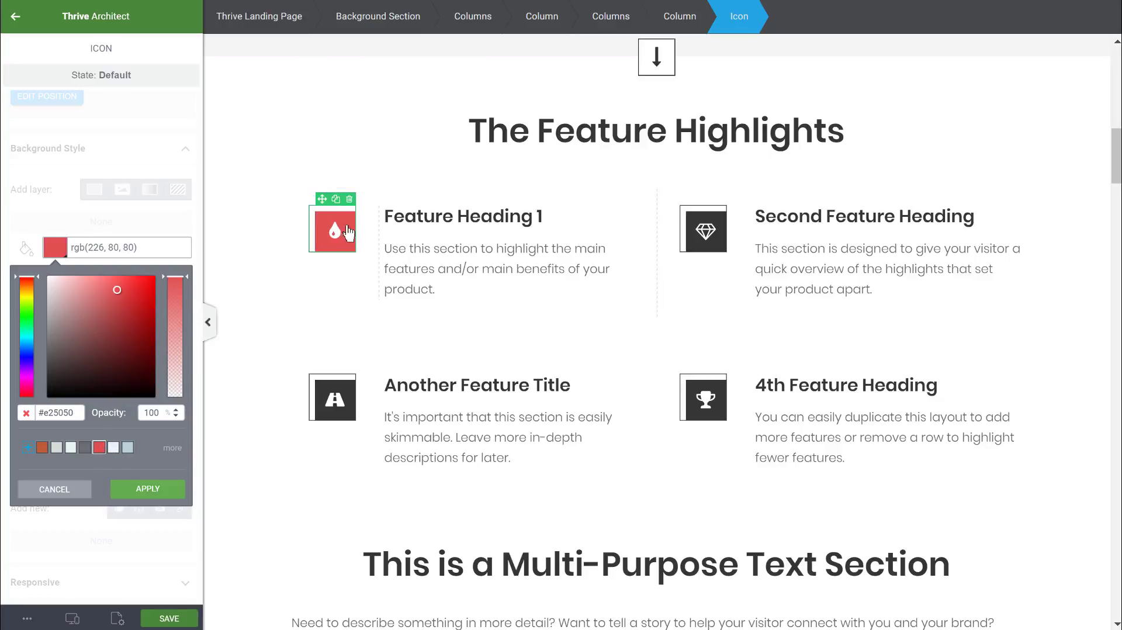
left_click(146, 492)
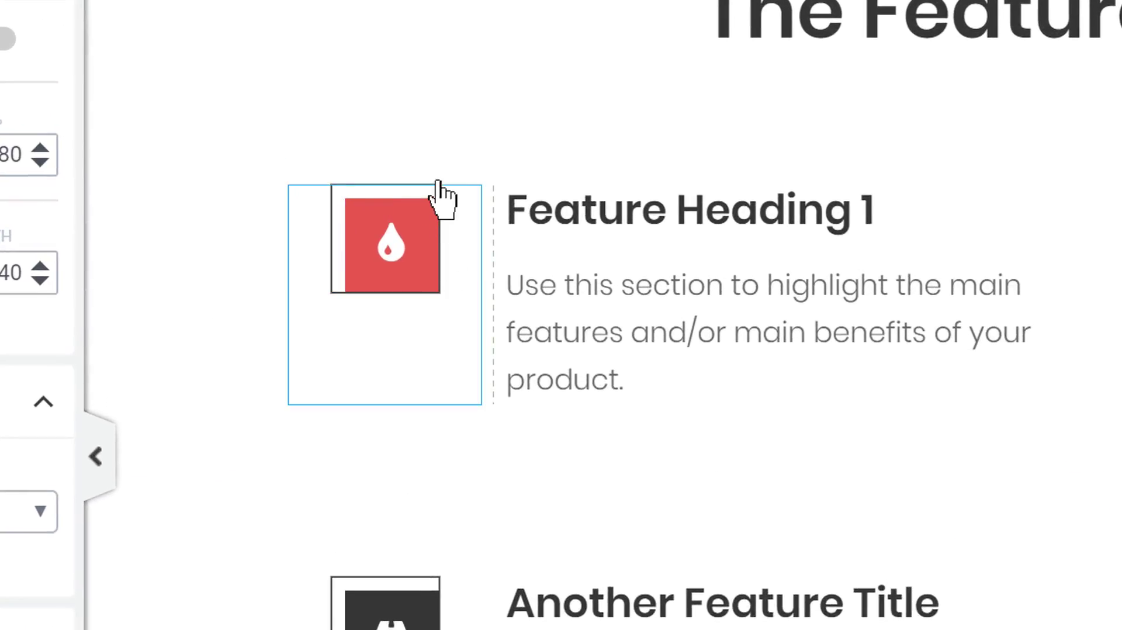
scroll(33, 321, "down", 5)
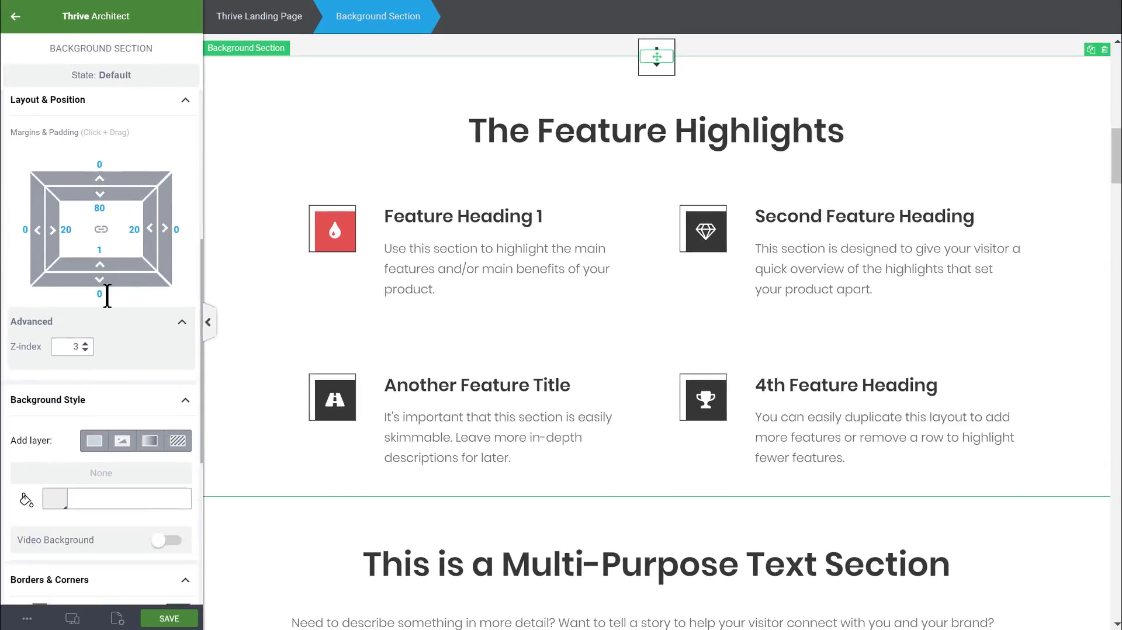
scroll(107, 295, "down", 5)
Reselect the red icon and check its top, left and bottom border side selectors
left_click(335, 231)
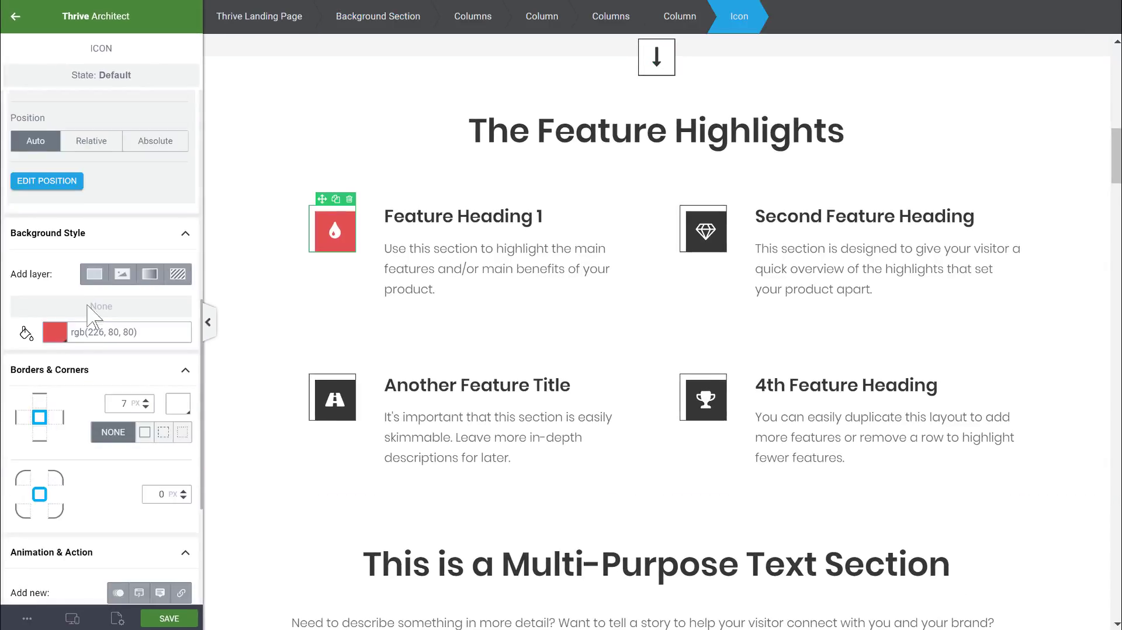
scroll(35, 327, "down", 2)
left_click(34, 317)
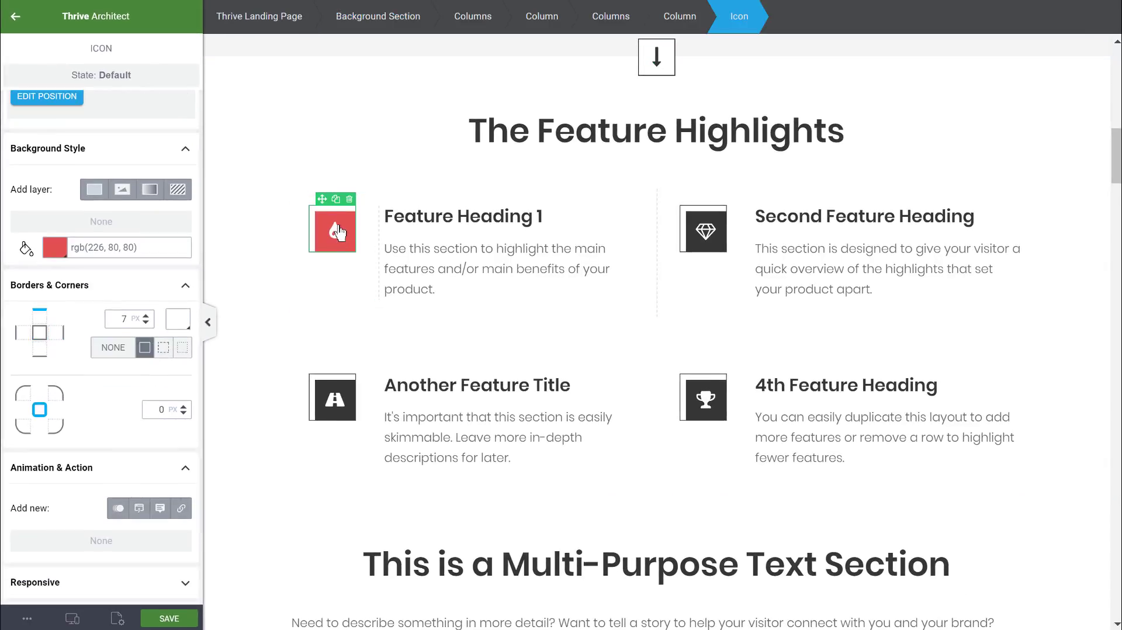
left_click(22, 334)
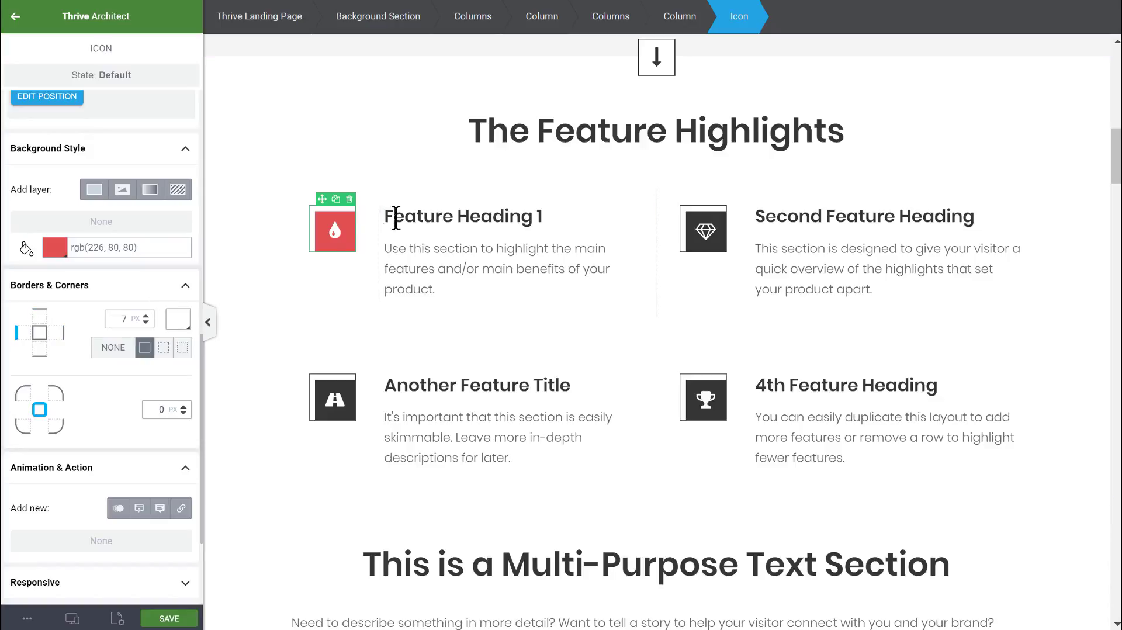
left_click(39, 356)
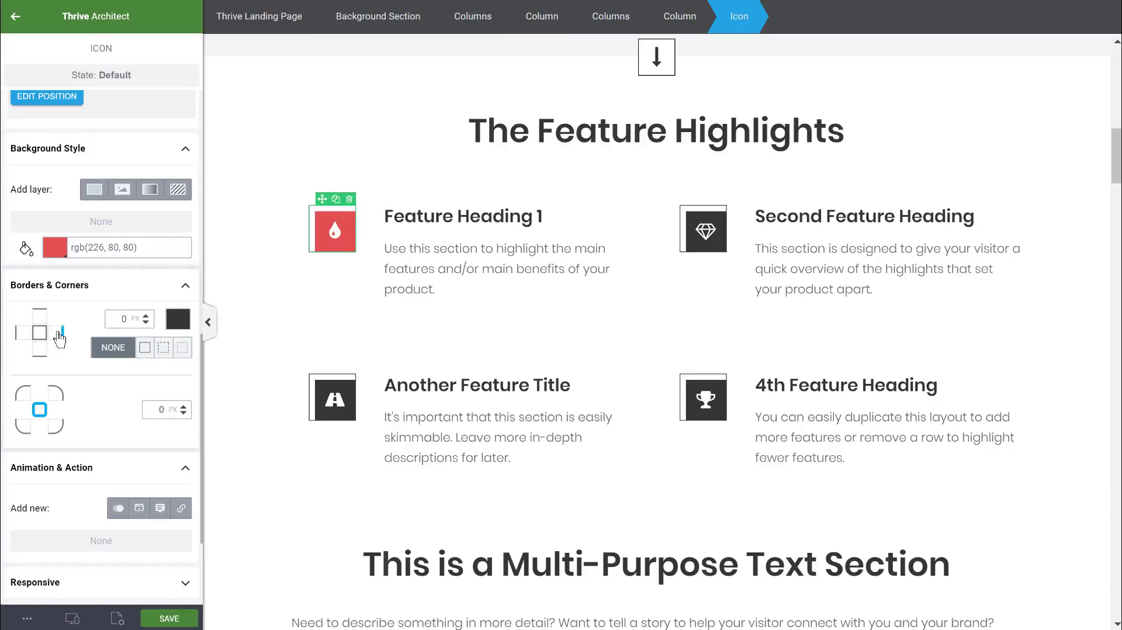
left_click(291, 326)
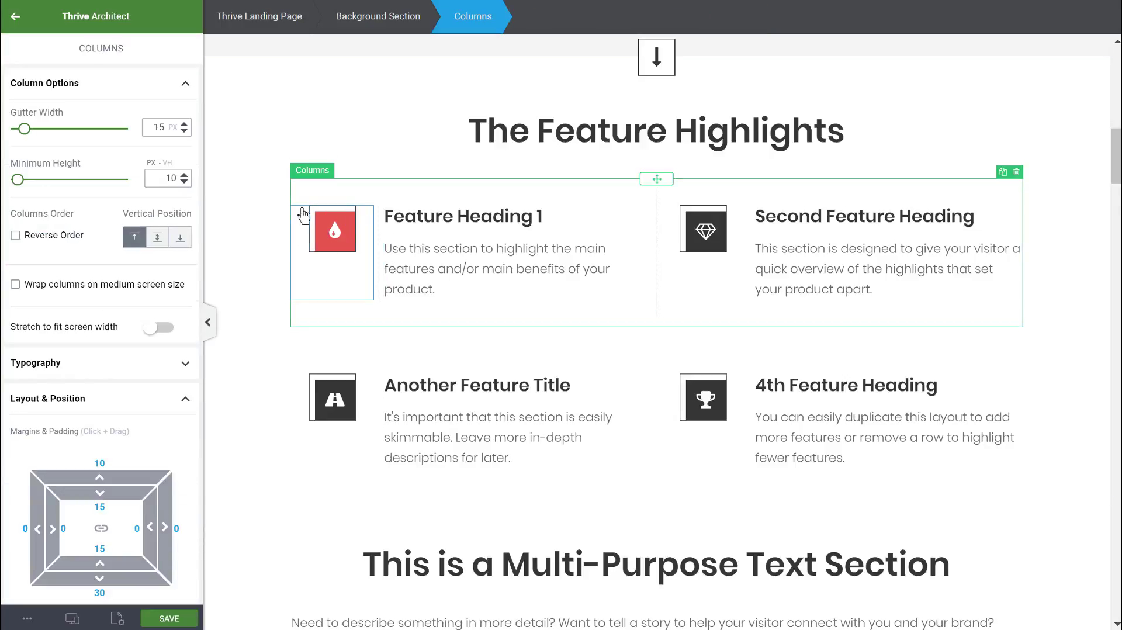
Change the water-drop icon's drop-shadow colour to the red preset rgb(226, 80, 80)
left_click(321, 232)
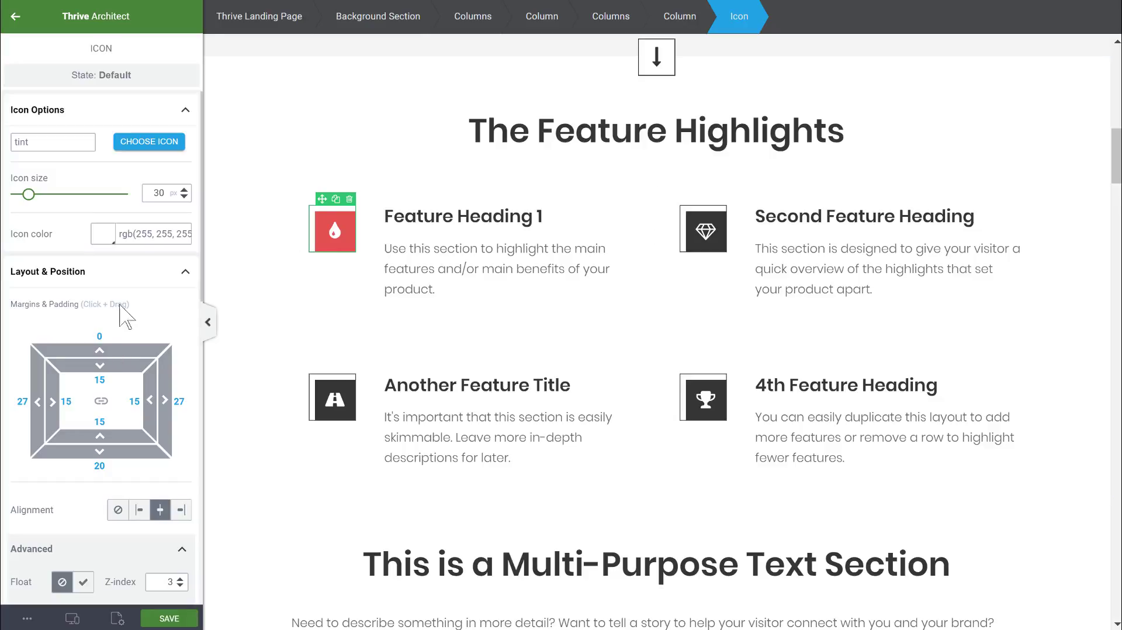
scroll(25, 325, "down", 10)
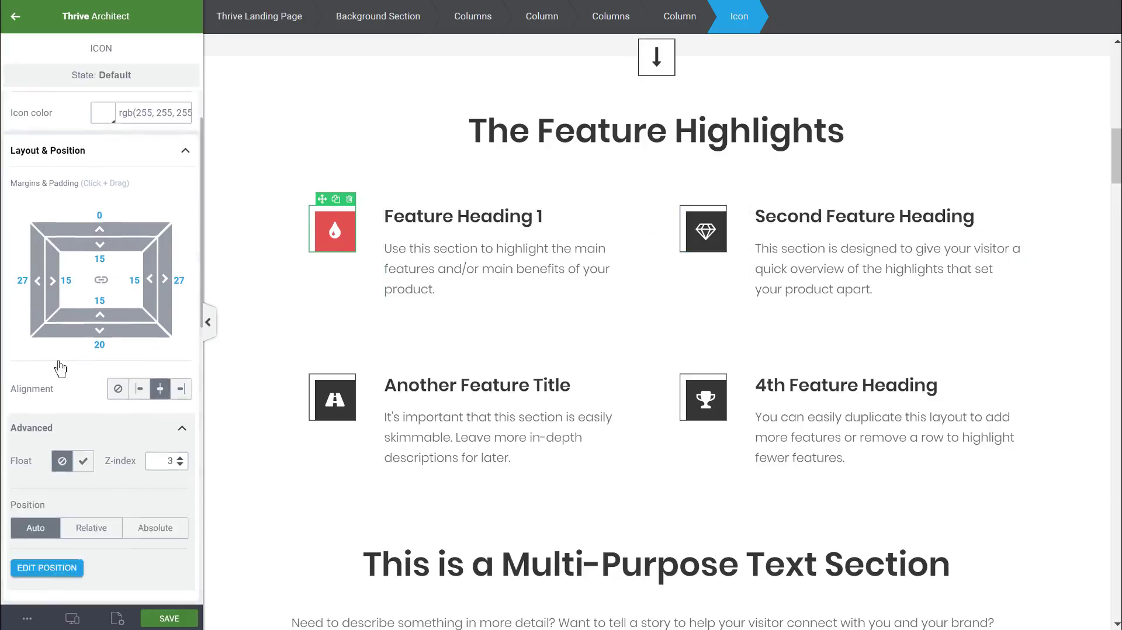
left_click(104, 544)
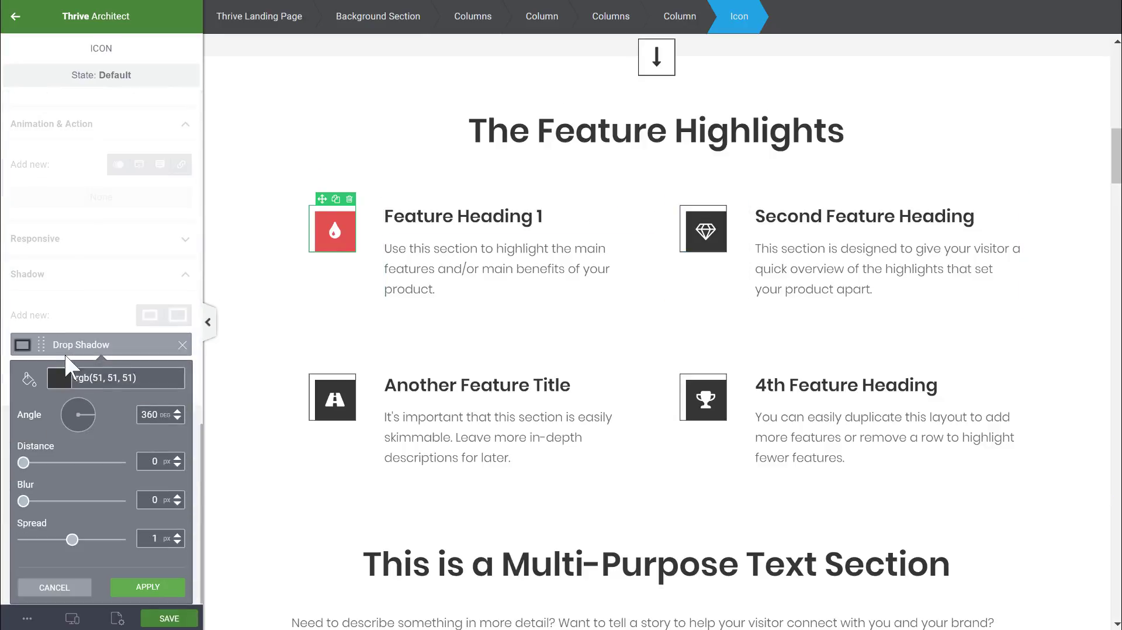
left_click(62, 380)
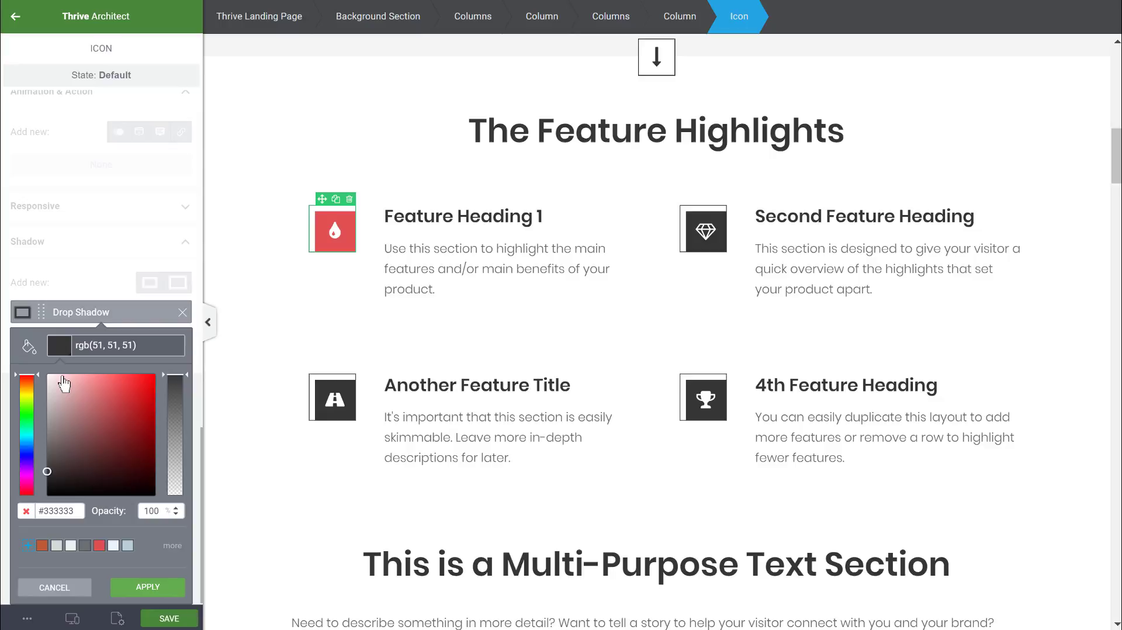
left_click(99, 546)
left_click(146, 589)
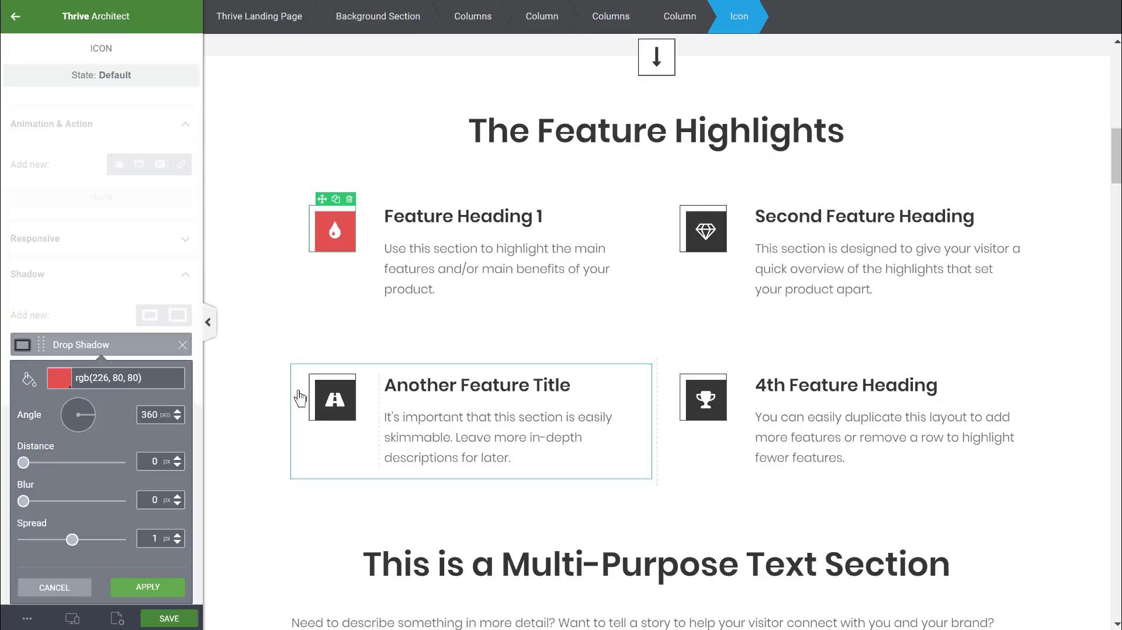
left_click(150, 589)
left_click(229, 339)
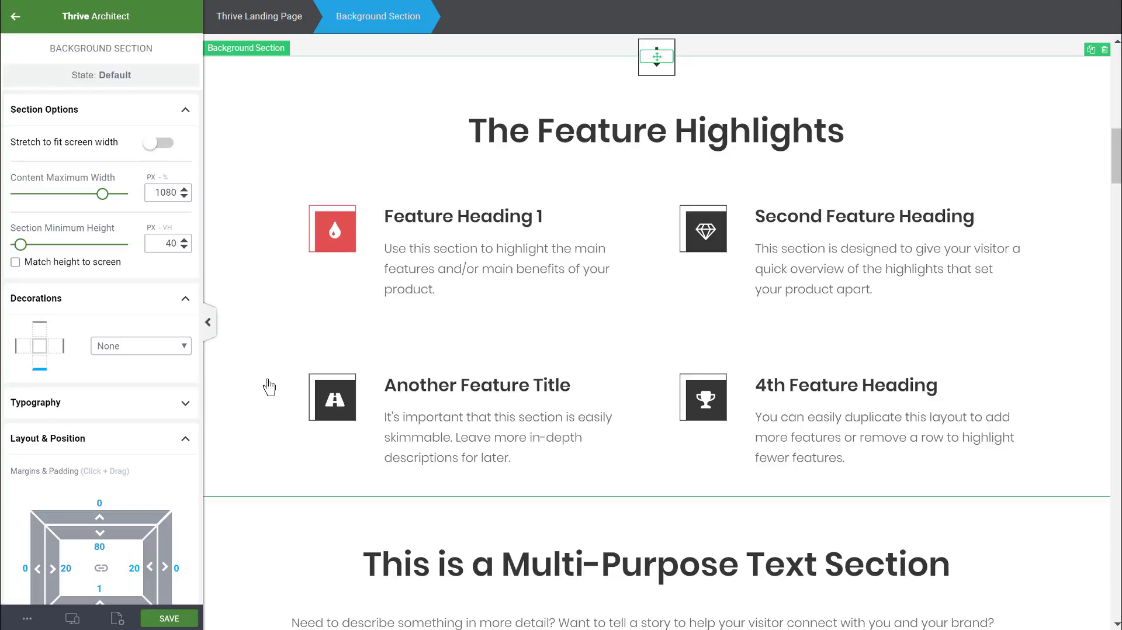
Enlarge the red water-drop icon to about size 54 and give it a 12 px border
left_click(337, 242)
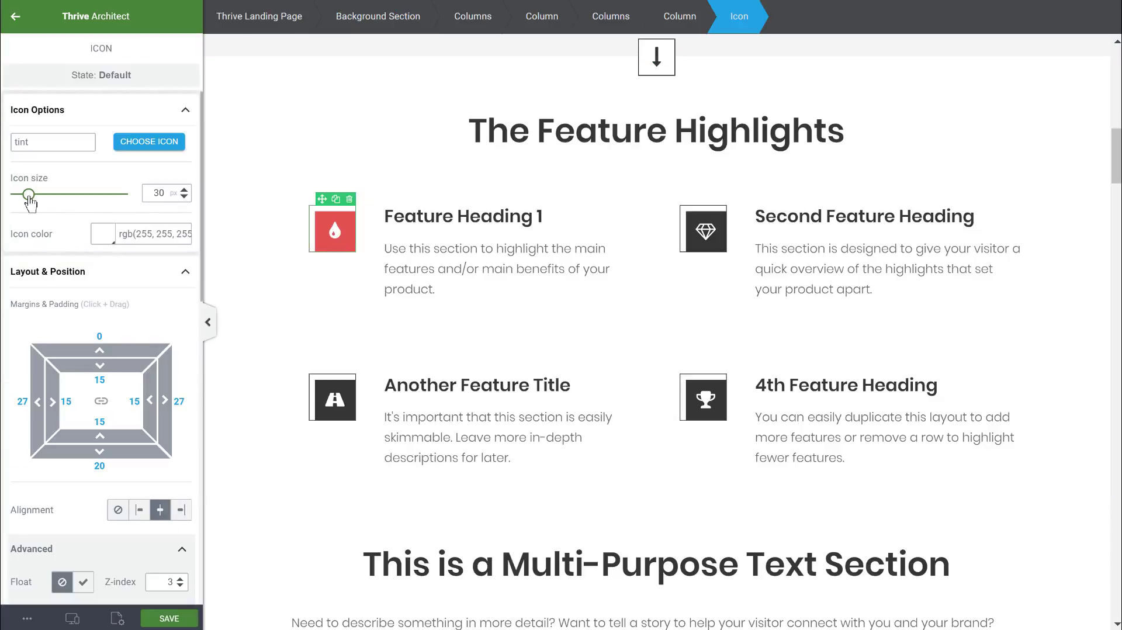
mouse_move(29, 196)
left_mouse_down()
mouse_move(64, 203)
mouse_move(32, 207)
mouse_move(42, 208)
left_mouse_up()
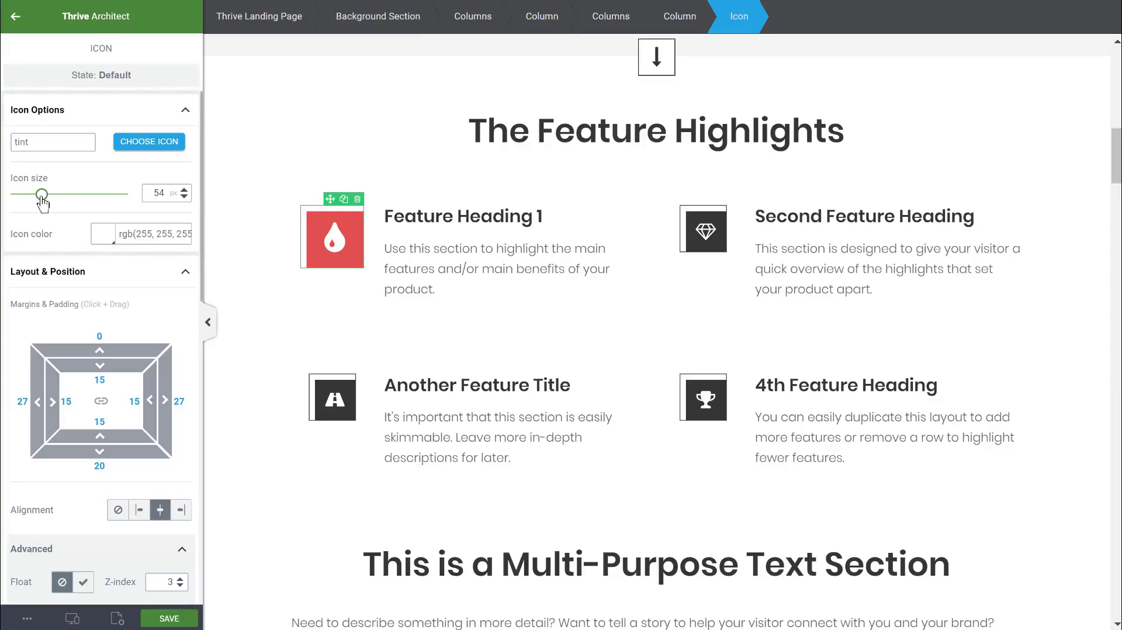
scroll(108, 309, "down", 10)
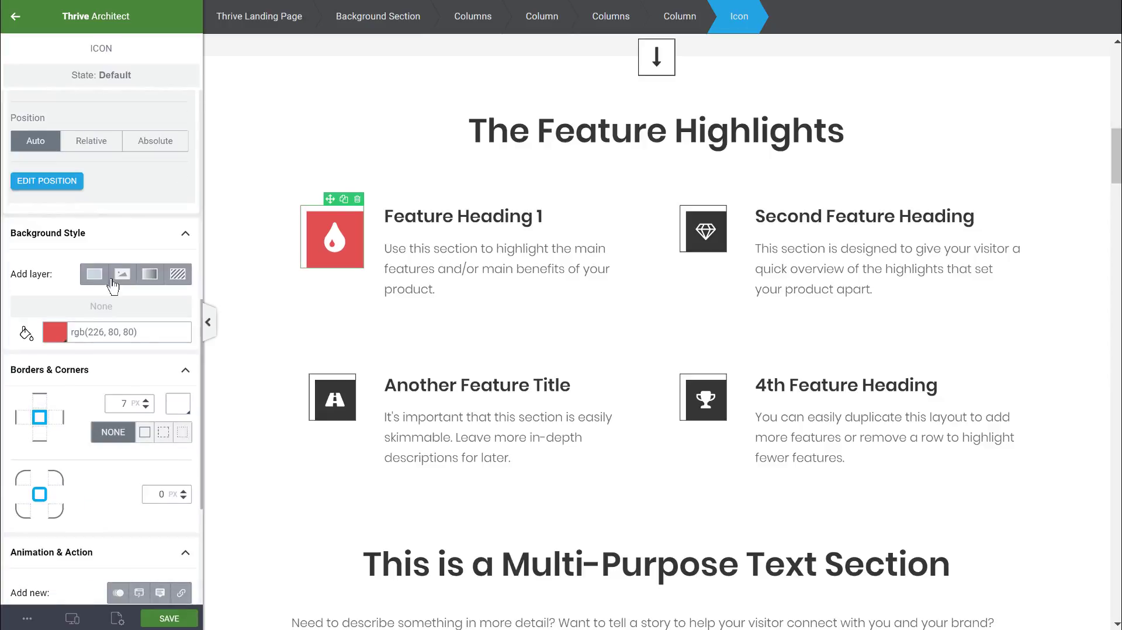
left_click(39, 224)
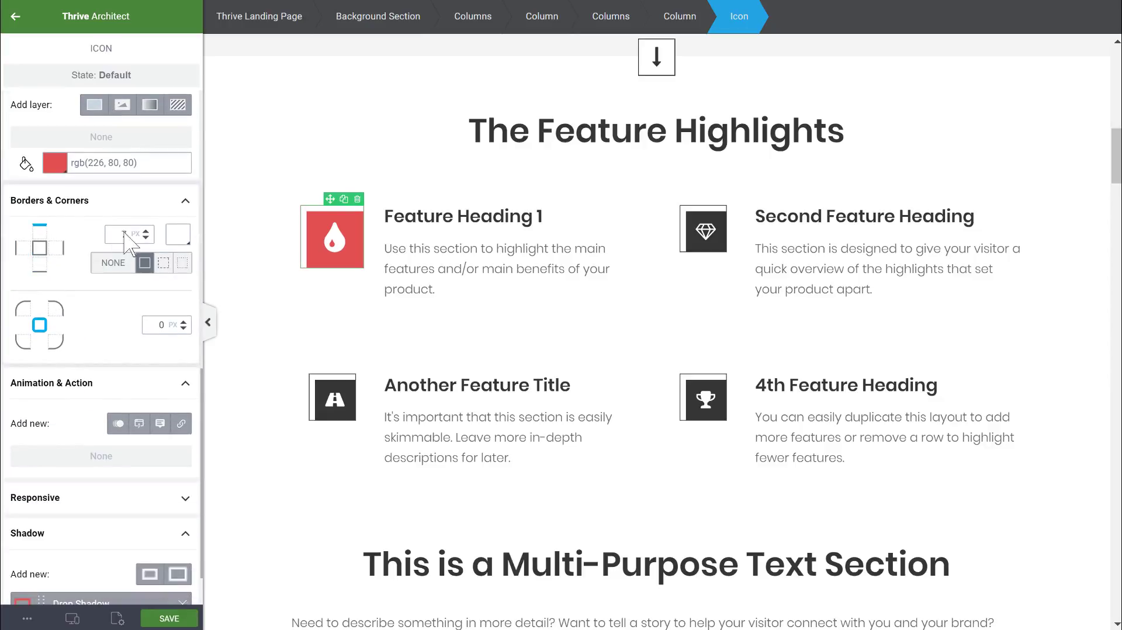
type("12")
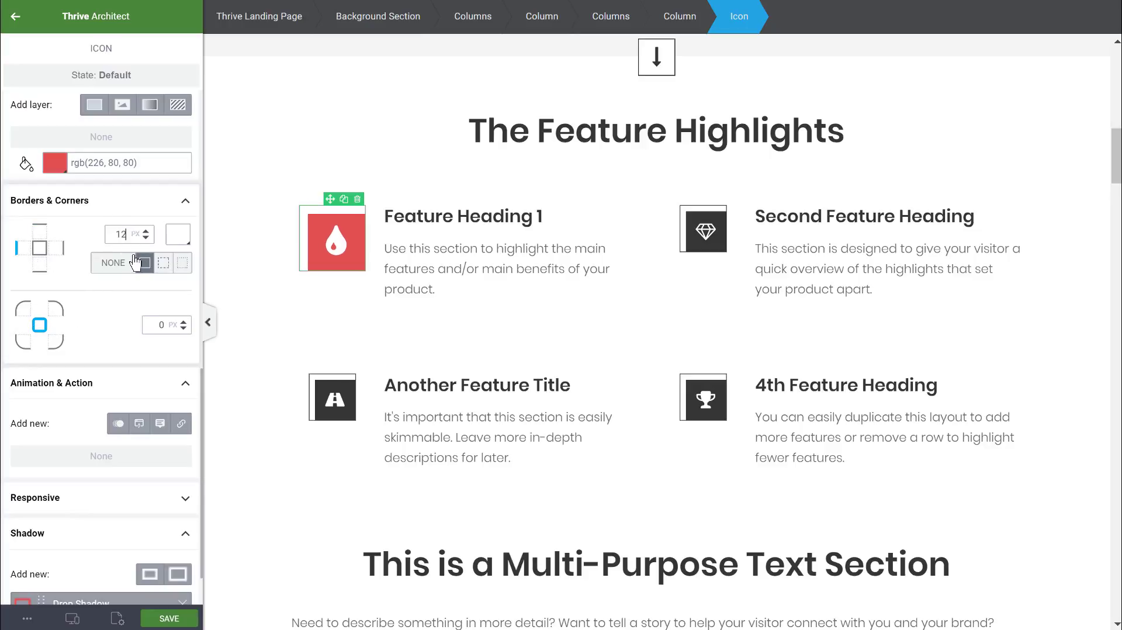
left_click(232, 271)
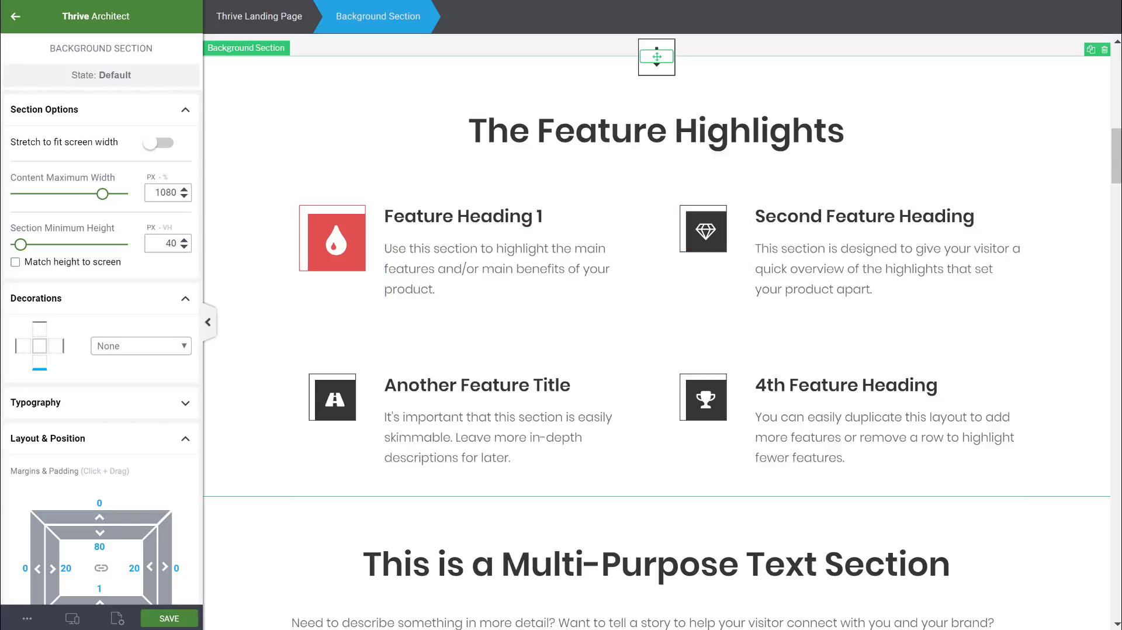
left_click_drag(1116, 157, 1116, 129)
scroll(1115, 129, "up", 10)
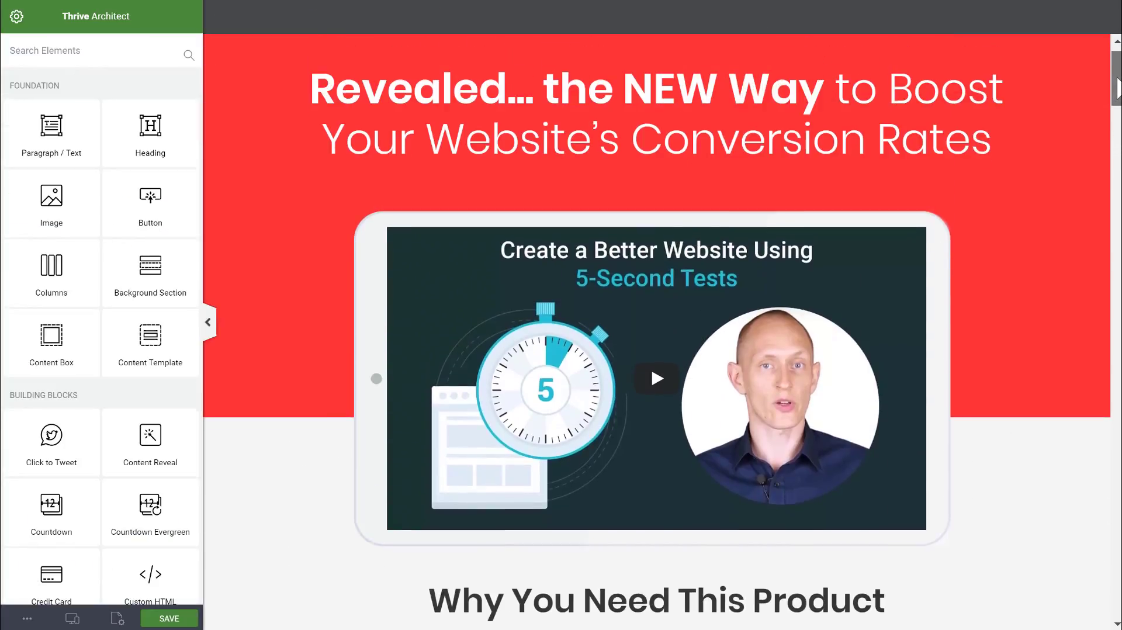